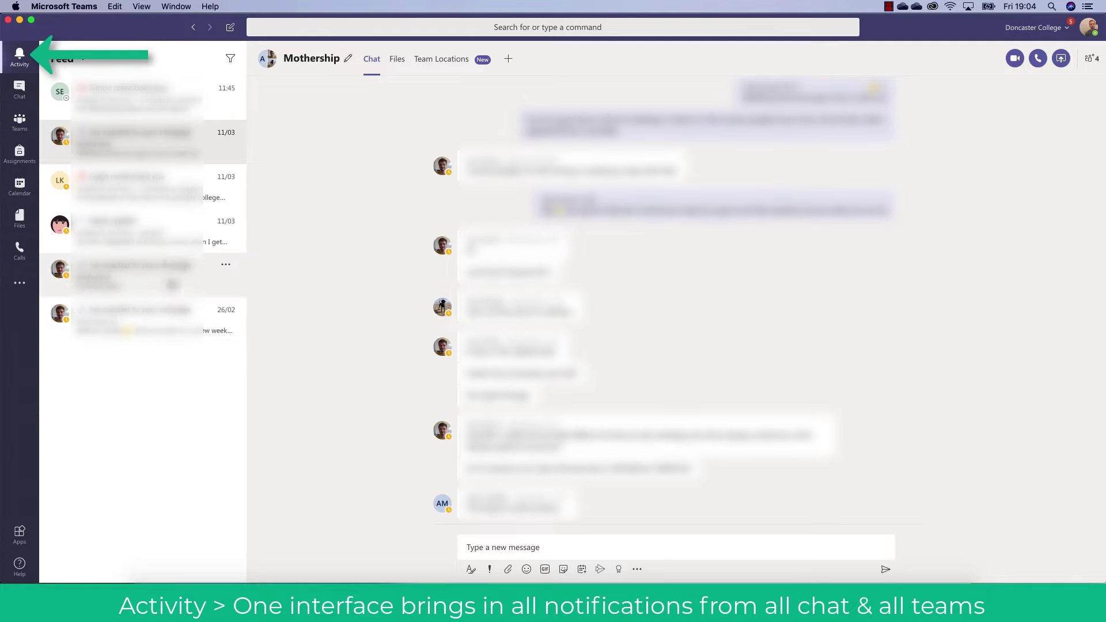
Step: Try the activity feed's filter and its Unread, Mentions and Replies options
{"action": "left_click", "coordinate": [231, 58]}
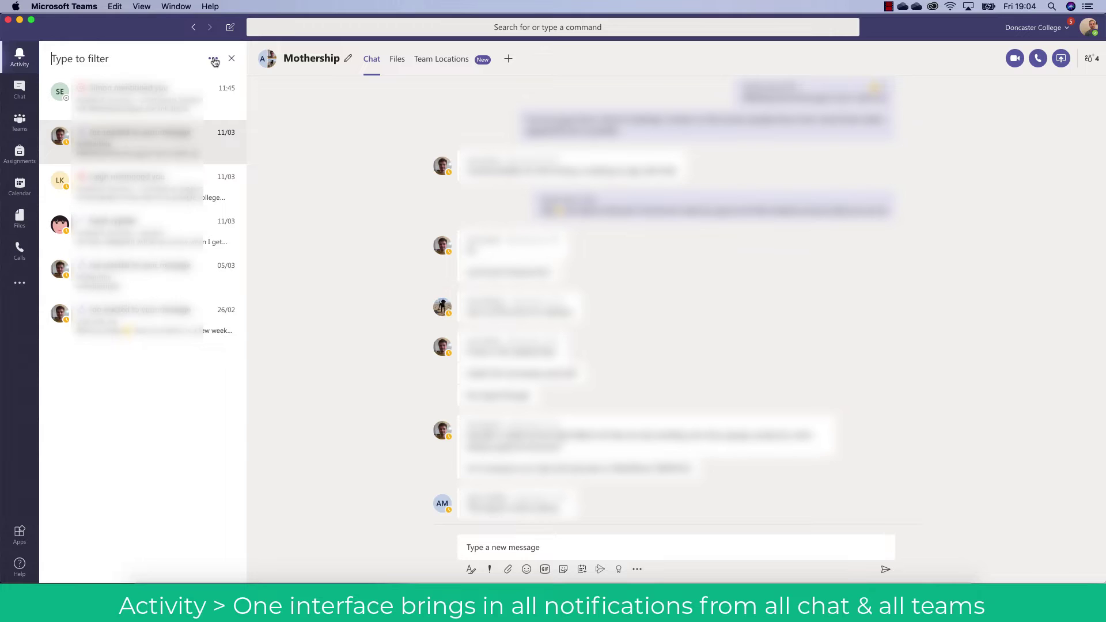
{"action": "left_click", "coordinate": [213, 58]}
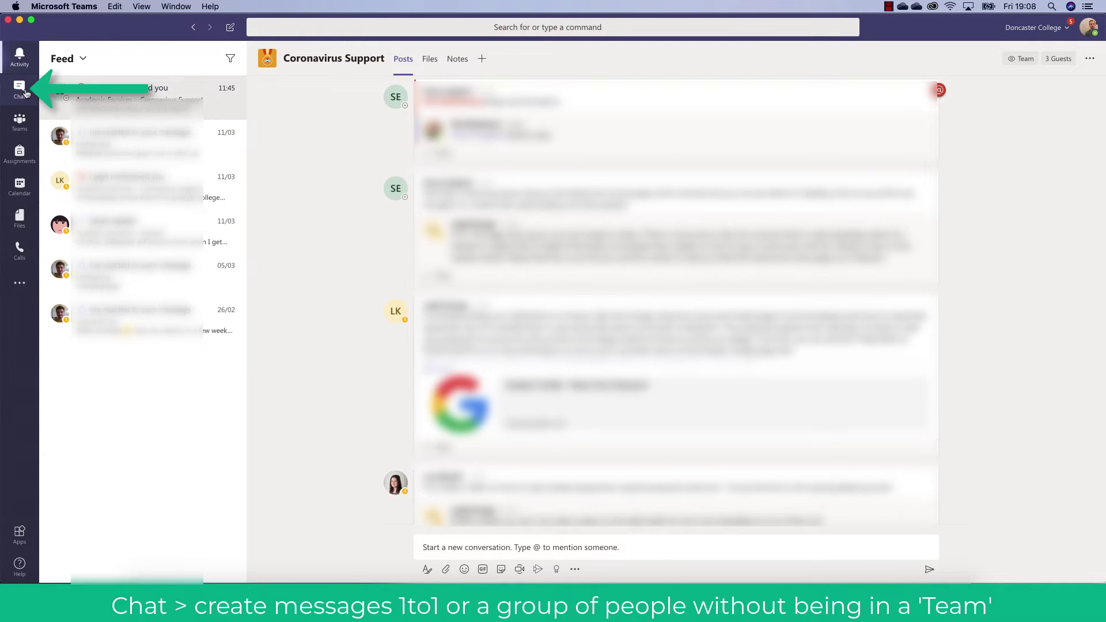
Step: Go to Chat and start a new, empty conversation with the message box ready
{"action": "left_click", "coordinate": [26, 94]}
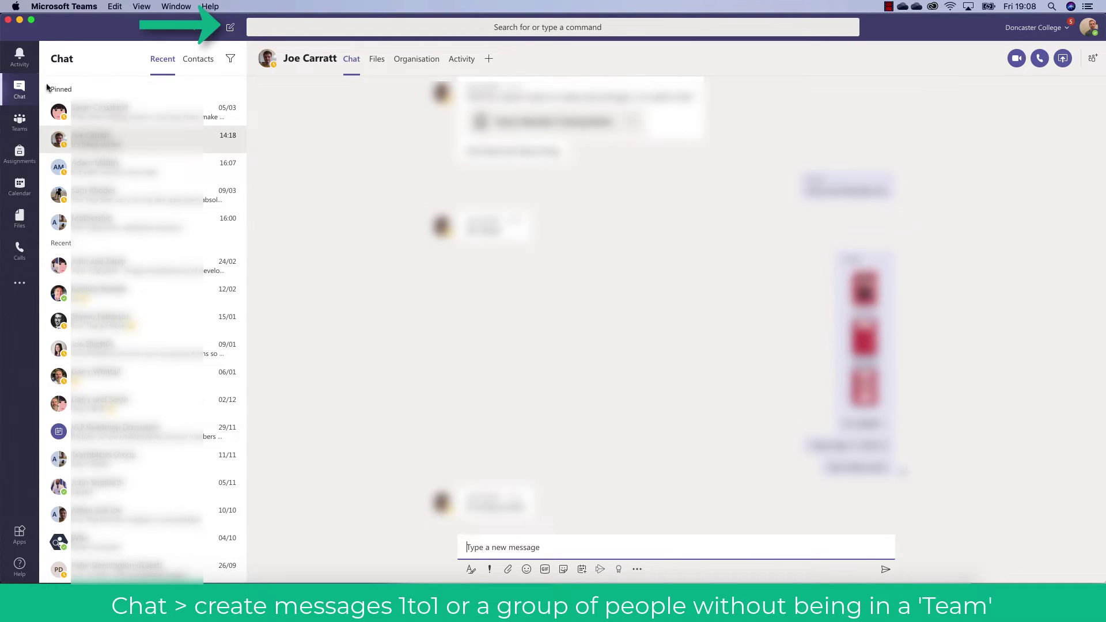
{"action": "left_click", "coordinate": [230, 29]}
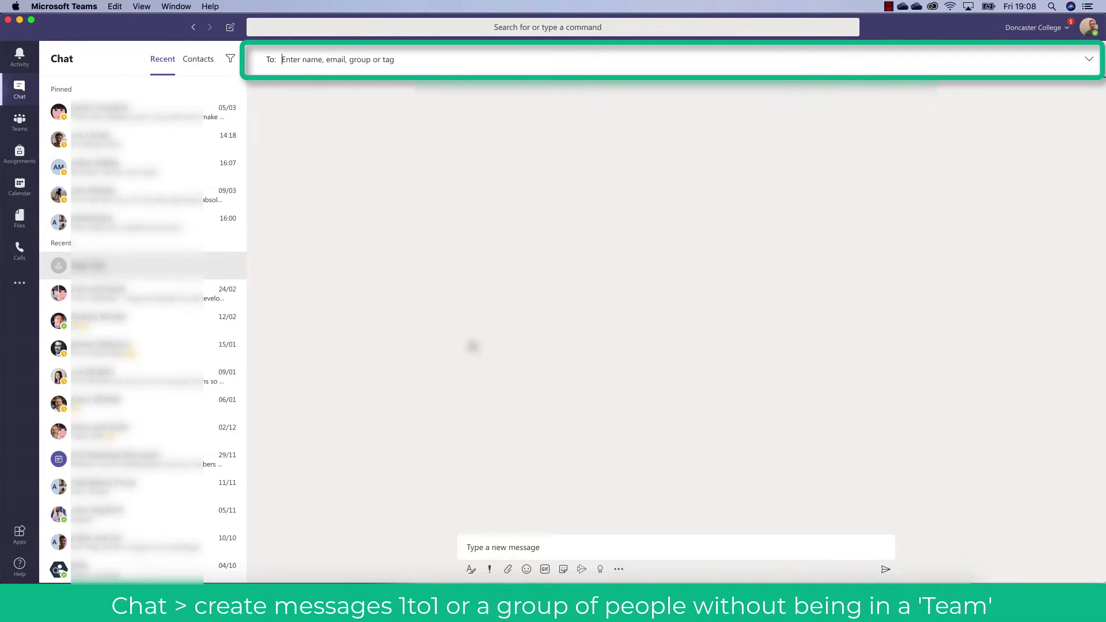
{"action": "left_click", "coordinate": [502, 543]}
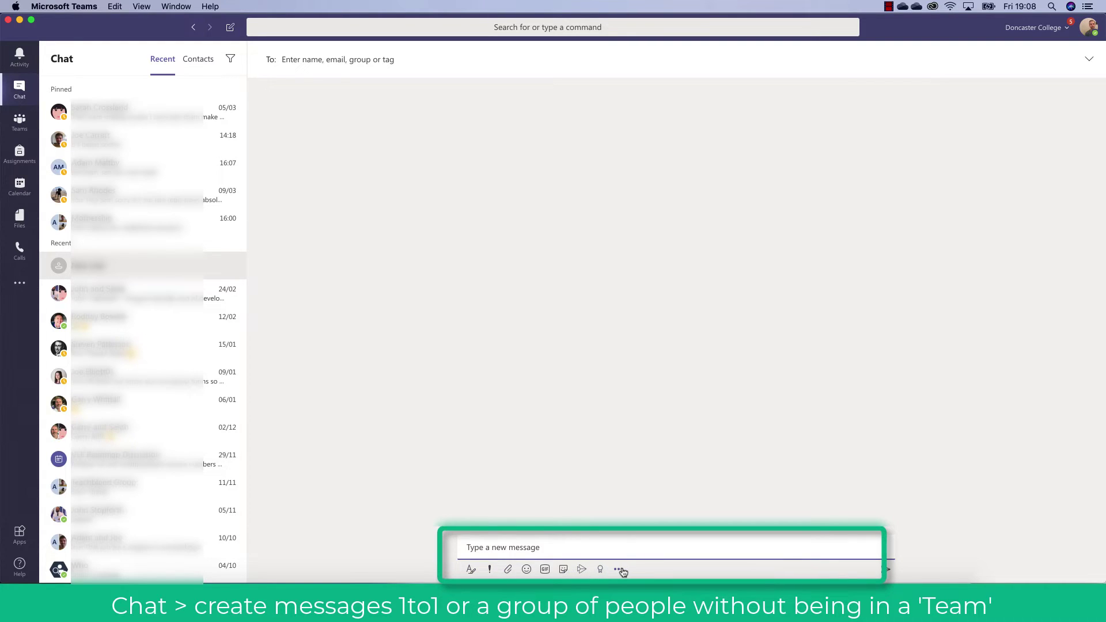
{"action": "left_click", "coordinate": [675, 505]}
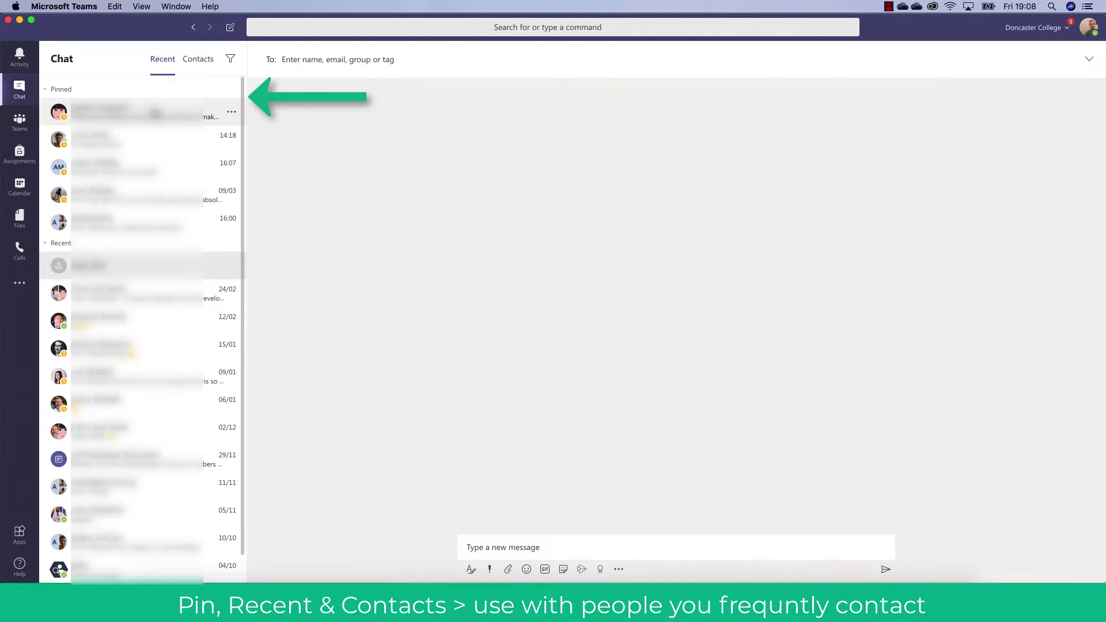
Step: Open the three pinned chats, collapse Pinned and Recent, and show the Contacts list
{"action": "left_click", "coordinate": [154, 114]}
{"action": "left_click", "coordinate": [150, 138]}
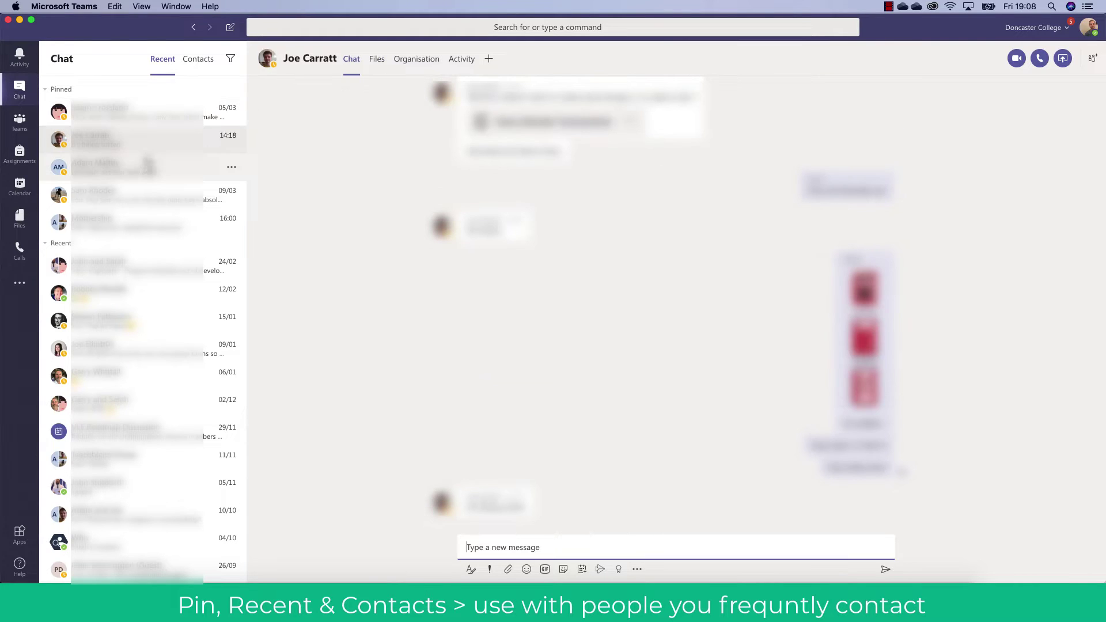
{"action": "left_click", "coordinate": [148, 169]}
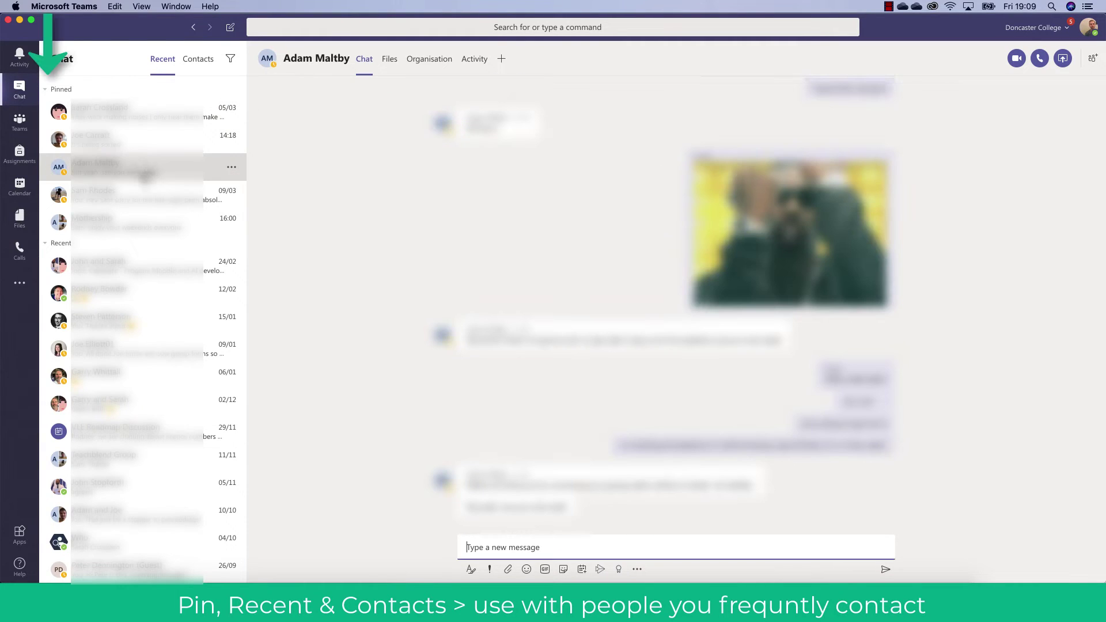
{"action": "left_click", "coordinate": [49, 91]}
{"action": "left_click", "coordinate": [46, 107]}
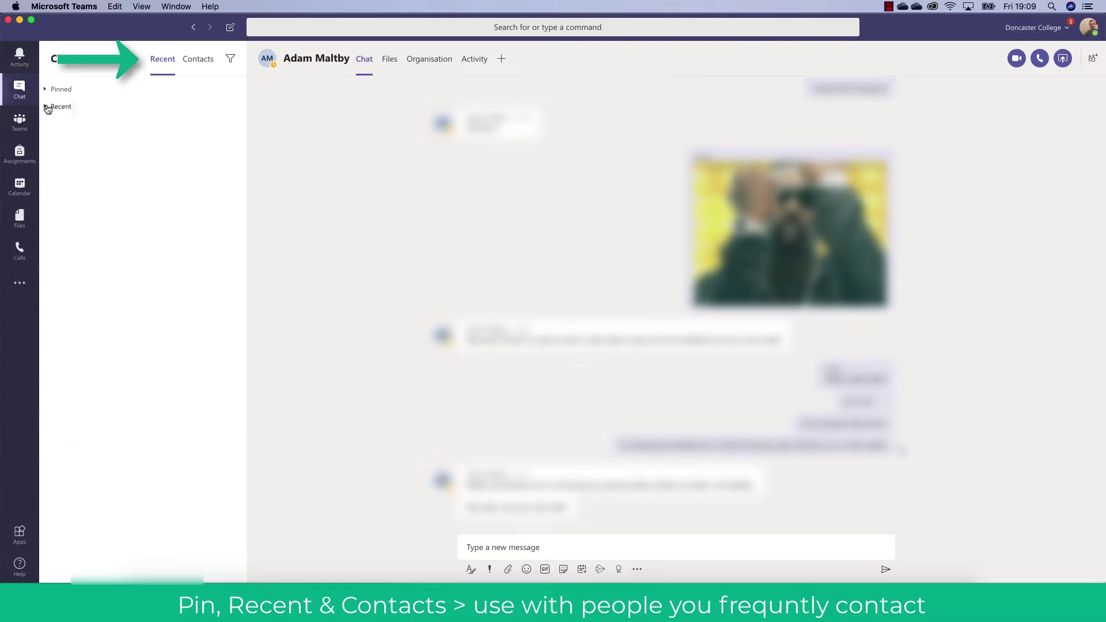
{"action": "left_click", "coordinate": [194, 69]}
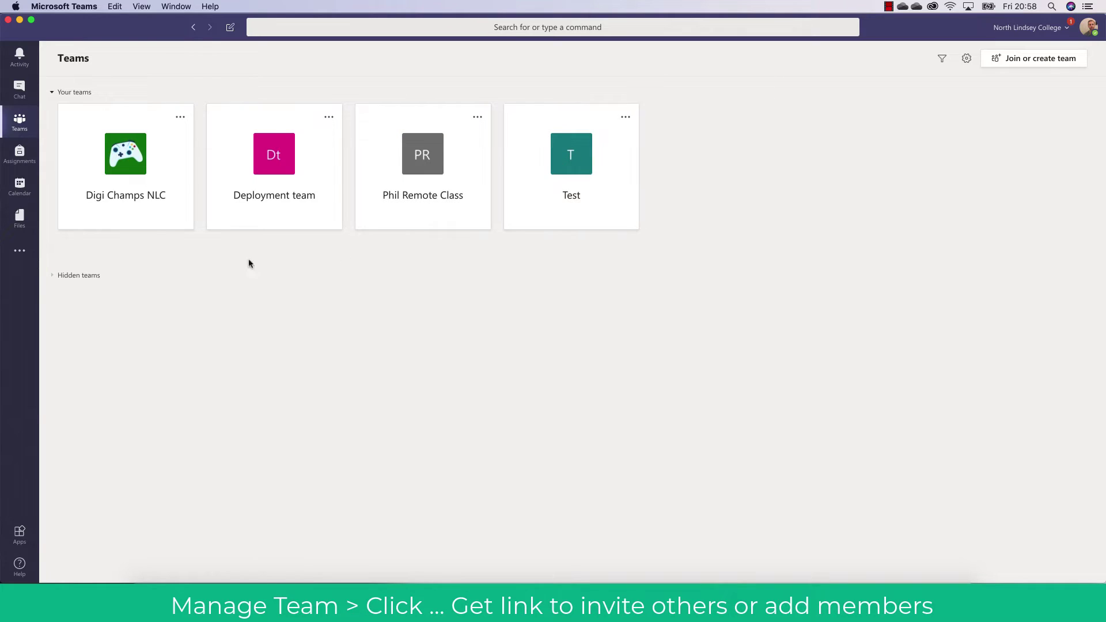
{"action": "left_click", "coordinate": [181, 117]}
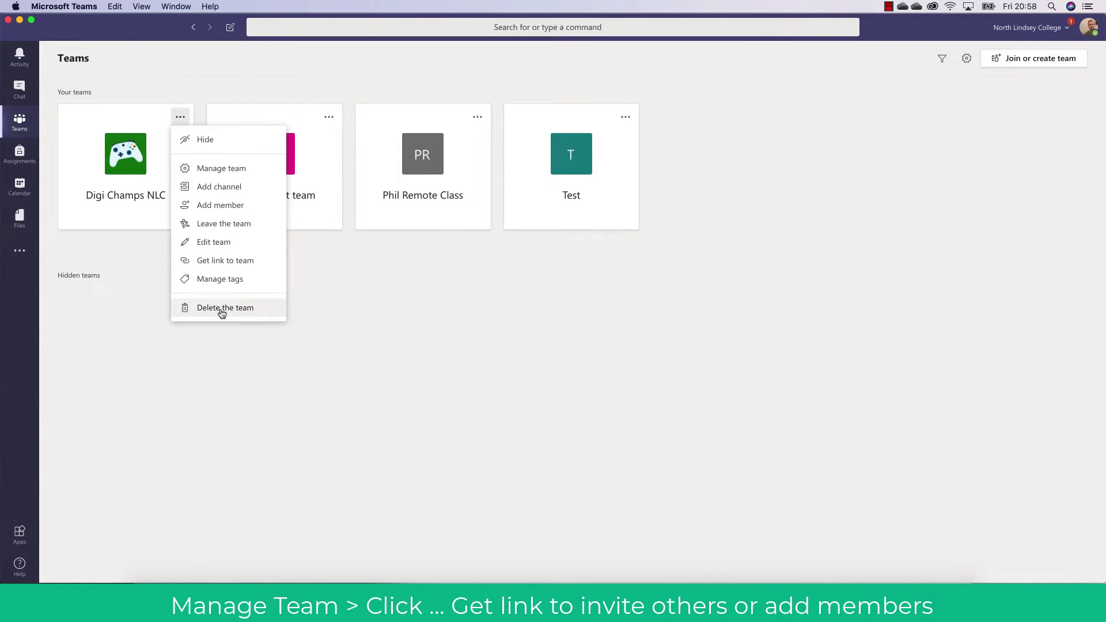
{"action": "left_click", "coordinate": [225, 260]}
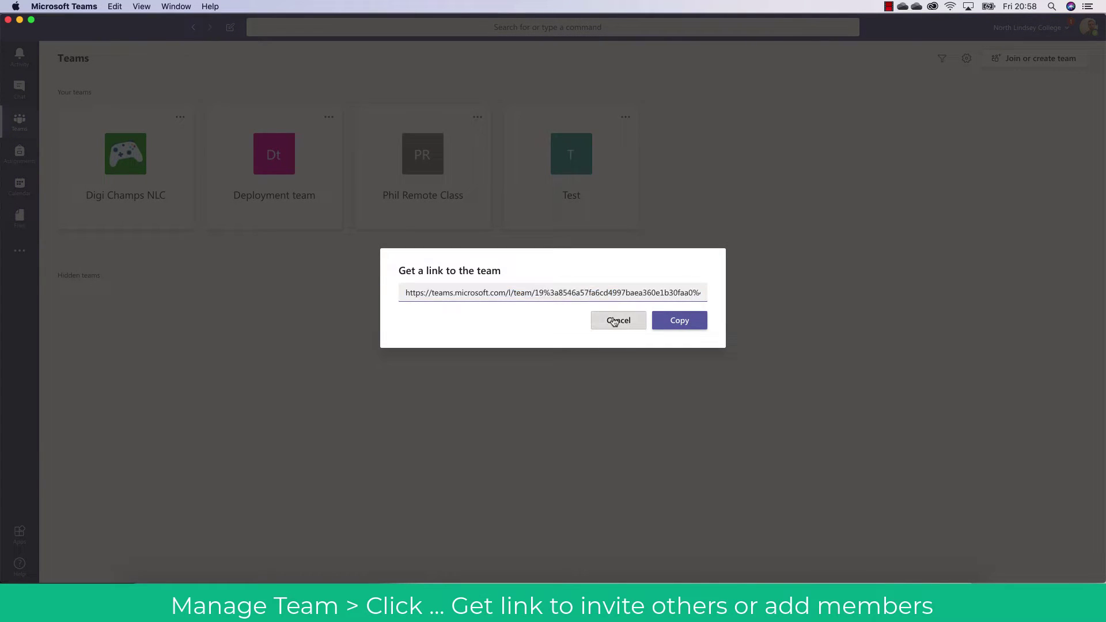
{"action": "left_click", "coordinate": [614, 321]}
{"action": "left_click", "coordinate": [181, 117]}
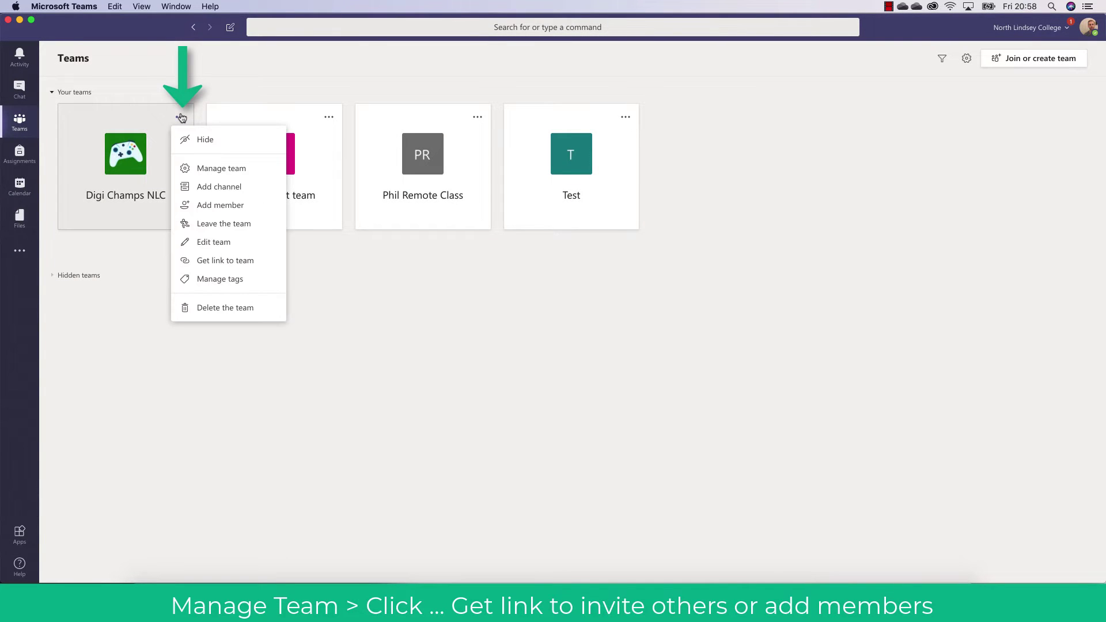
{"action": "left_click", "coordinate": [213, 205]}
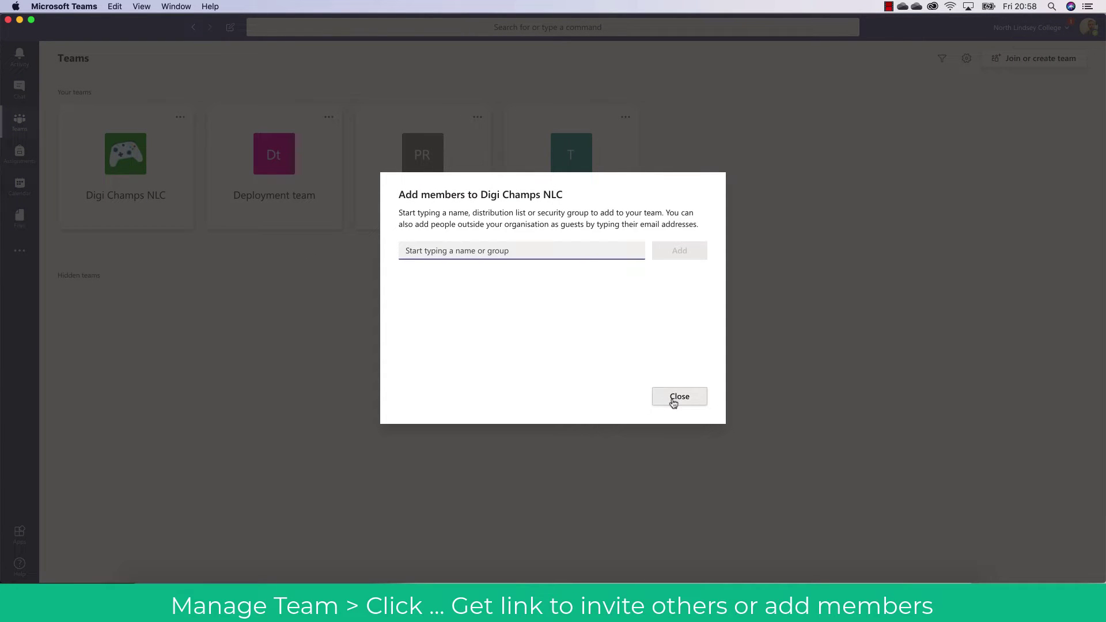
{"action": "left_click", "coordinate": [674, 403]}
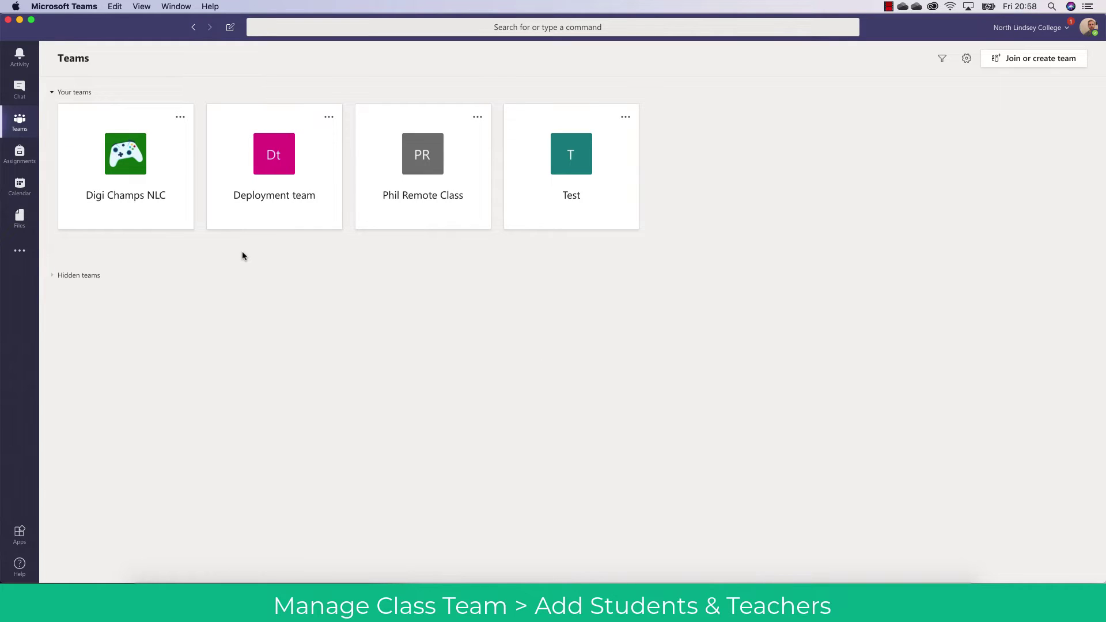
{"action": "left_click", "coordinate": [477, 118]}
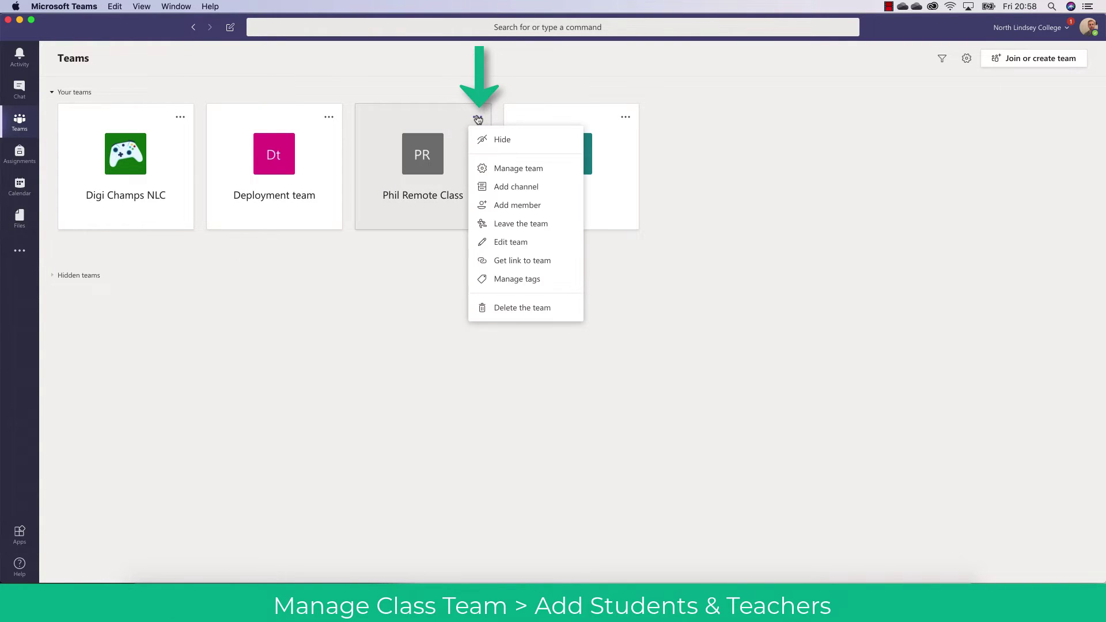
{"action": "left_click", "coordinate": [515, 206]}
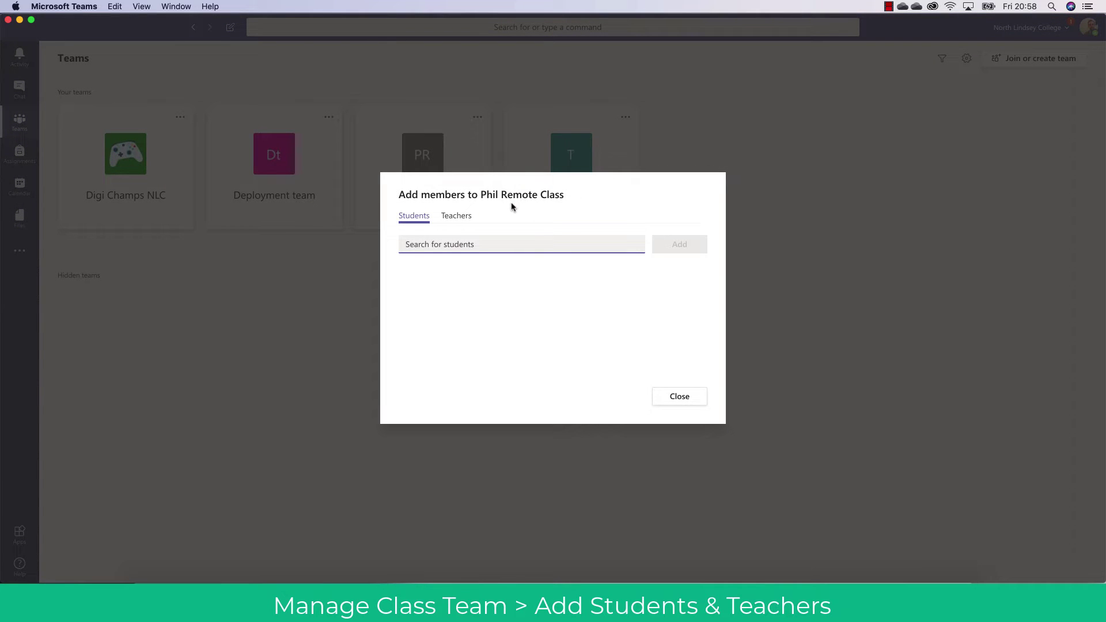
{"action": "left_click", "coordinate": [457, 217]}
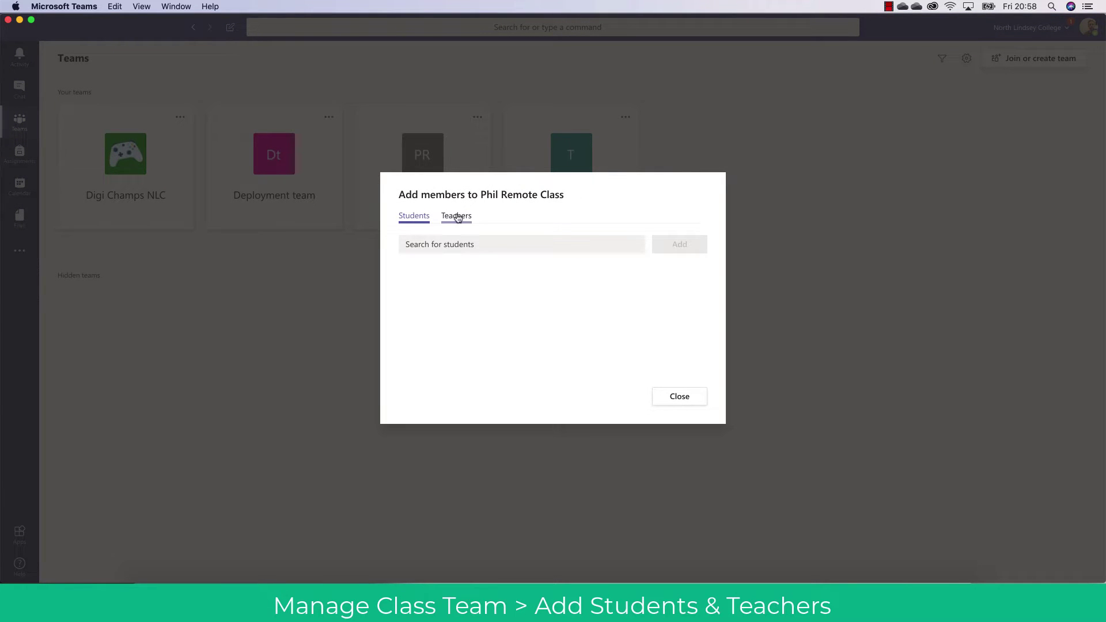
{"action": "left_click", "coordinate": [415, 216]}
{"action": "left_click", "coordinate": [427, 242]}
{"action": "type", "text": "mev"}
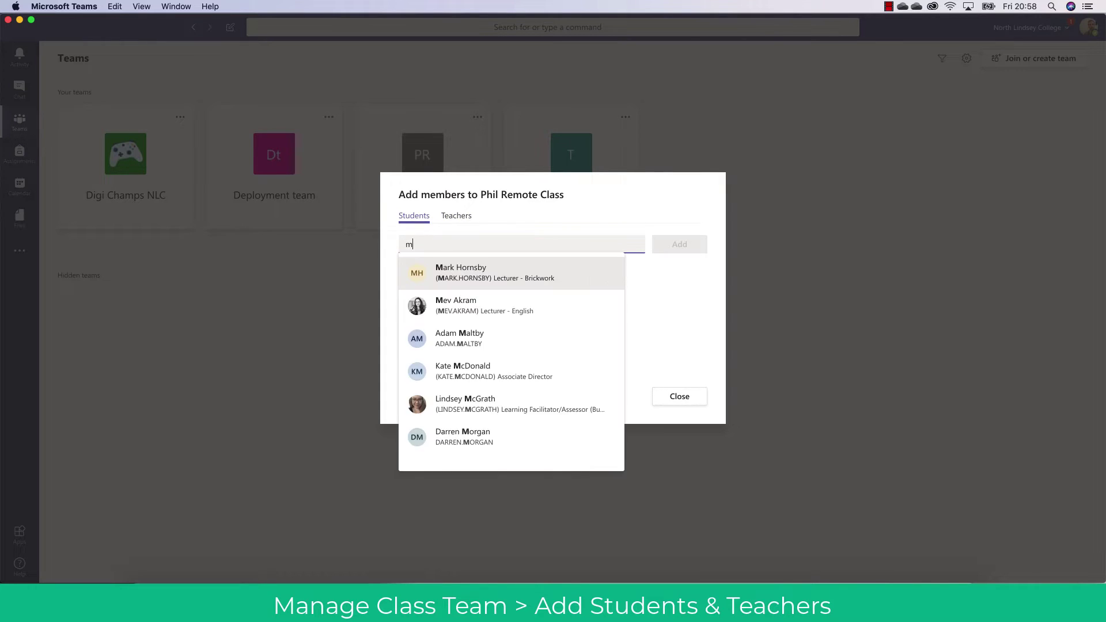
{"action": "left_click", "coordinate": [472, 274]}
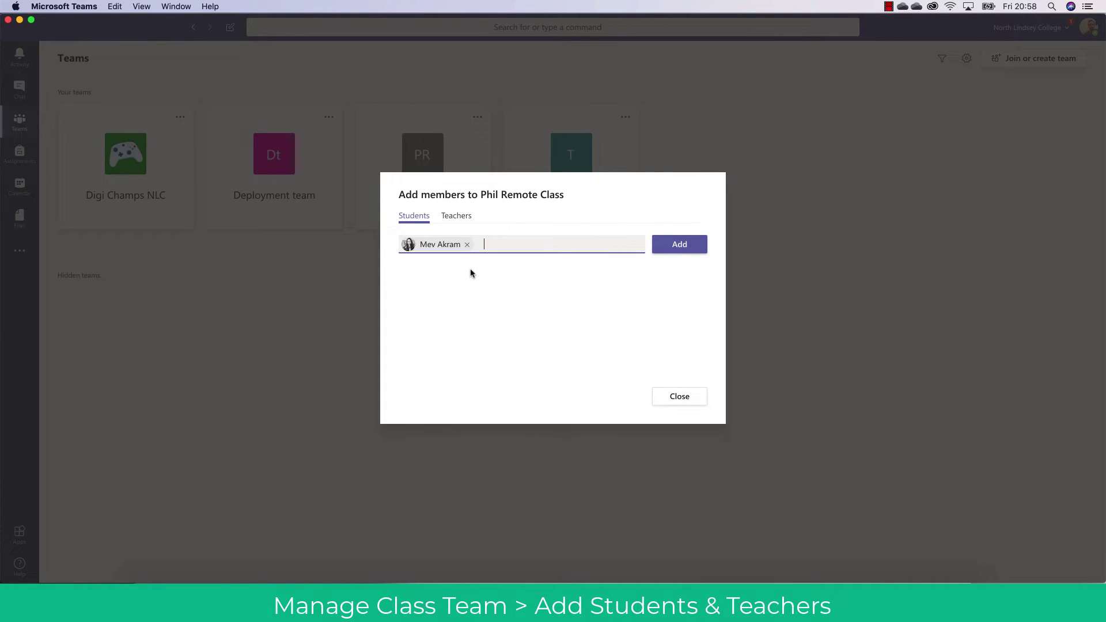
{"action": "left_click", "coordinate": [469, 217]}
{"action": "type", "text": "mev"}
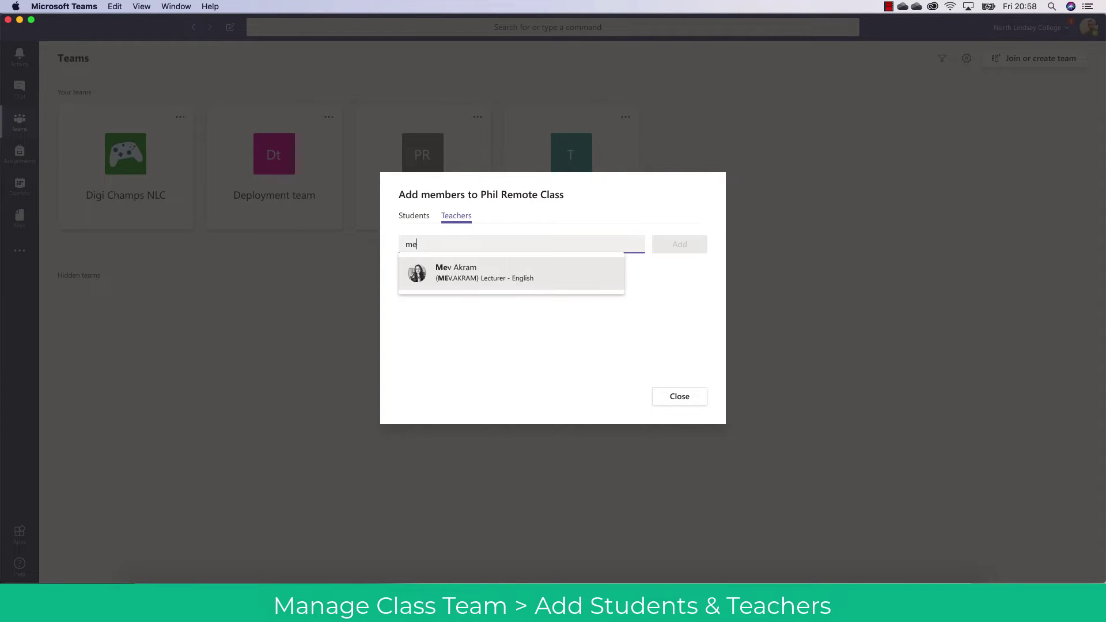
{"action": "left_click", "coordinate": [509, 316]}
{"action": "left_click", "coordinate": [666, 395]}
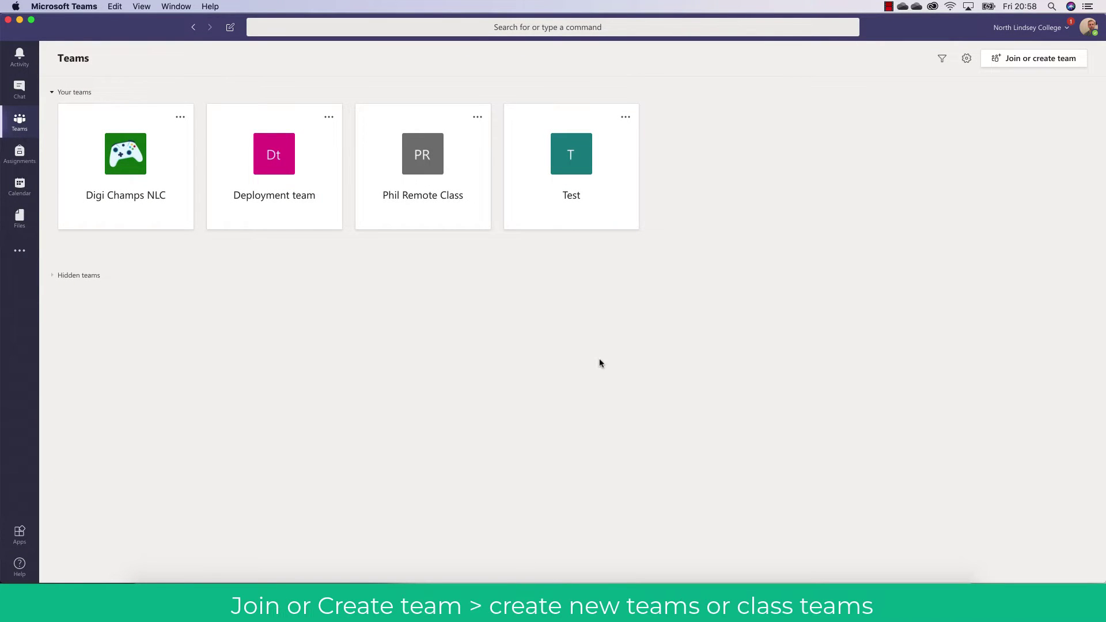
Step: From Join or create team, start a new team and pick Class as its type
{"action": "left_click", "coordinate": [1002, 60]}
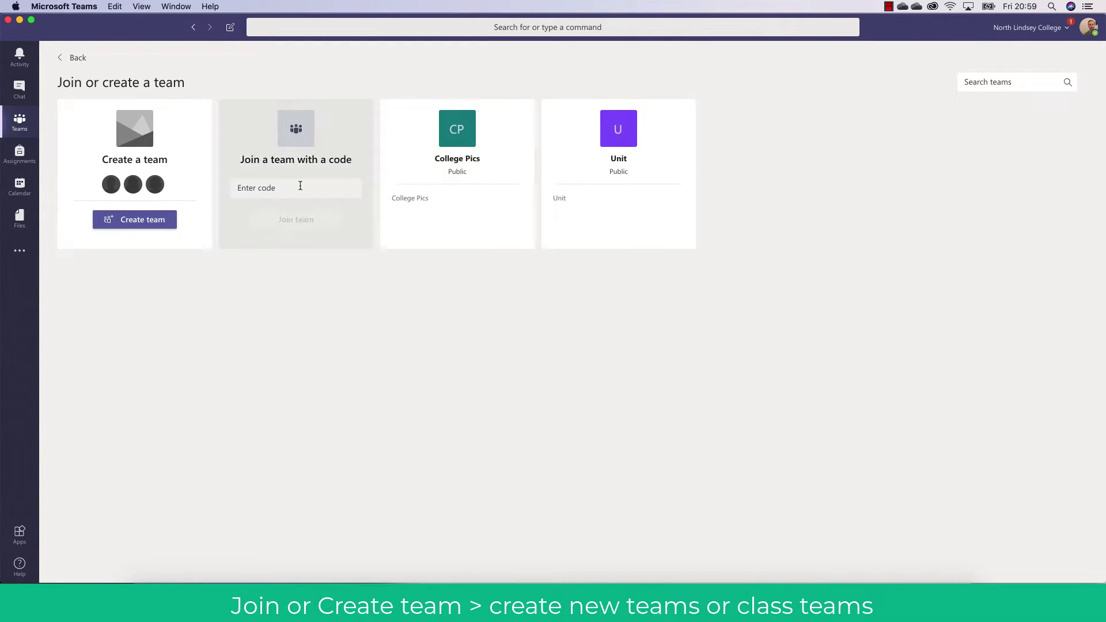
{"action": "left_click", "coordinate": [161, 225]}
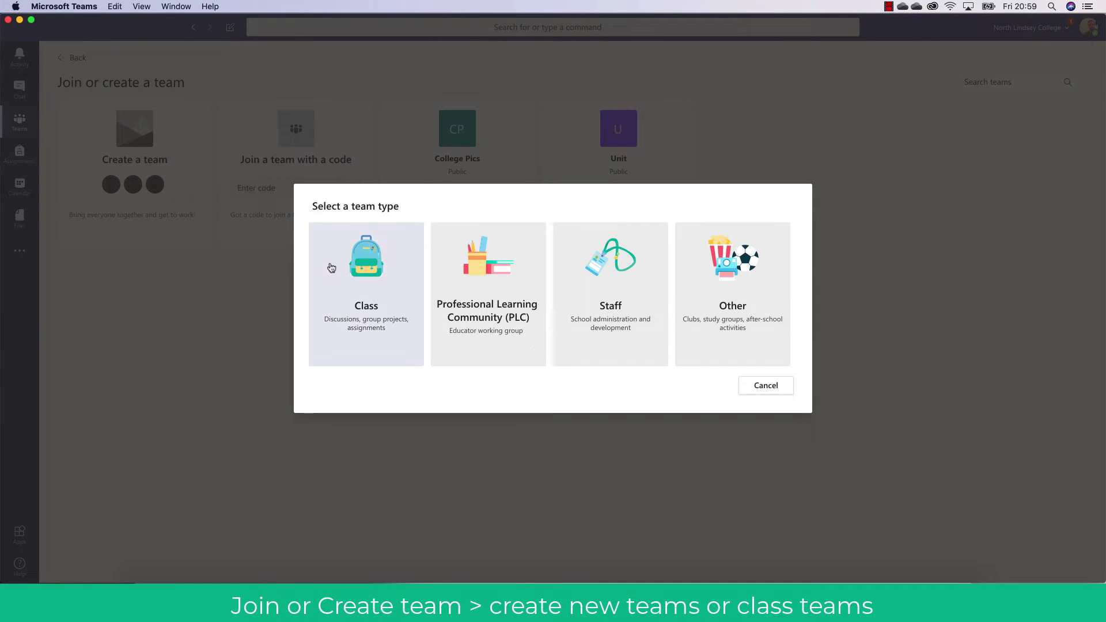
{"action": "left_click", "coordinate": [362, 267]}
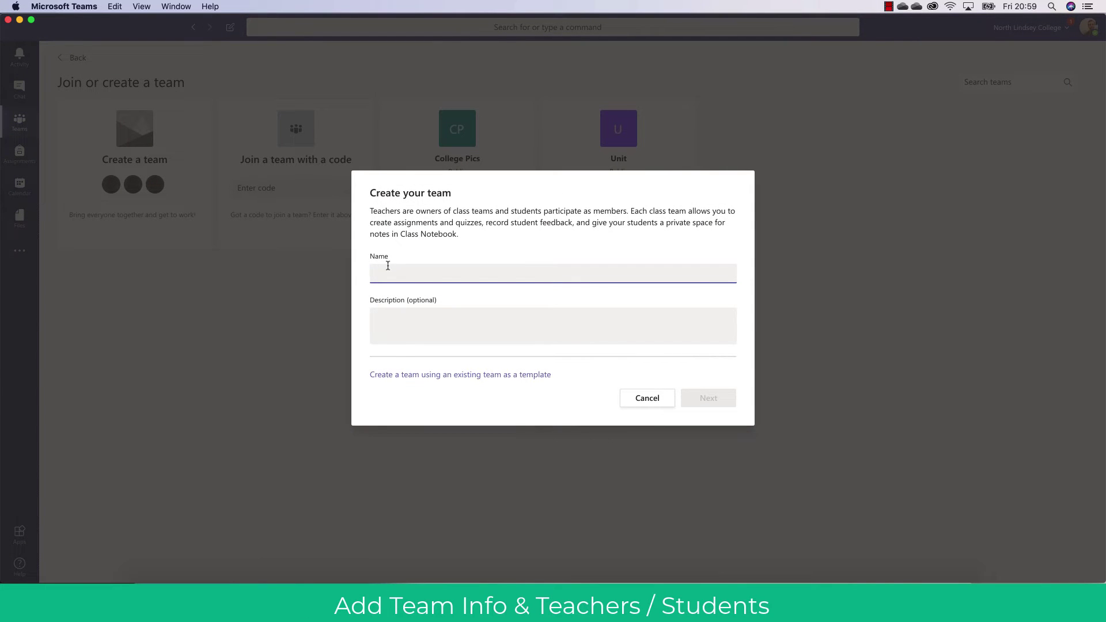
Step: Name the team Test Class and look up two students to add
{"action": "type", "text": "Test Class"}
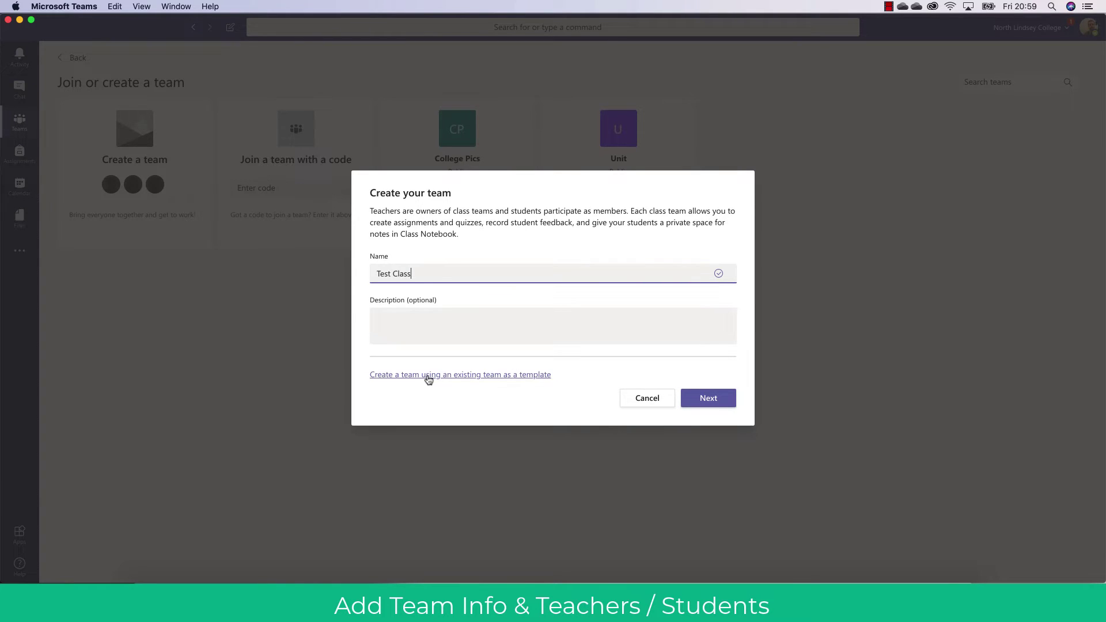
{"action": "left_click", "coordinate": [702, 396]}
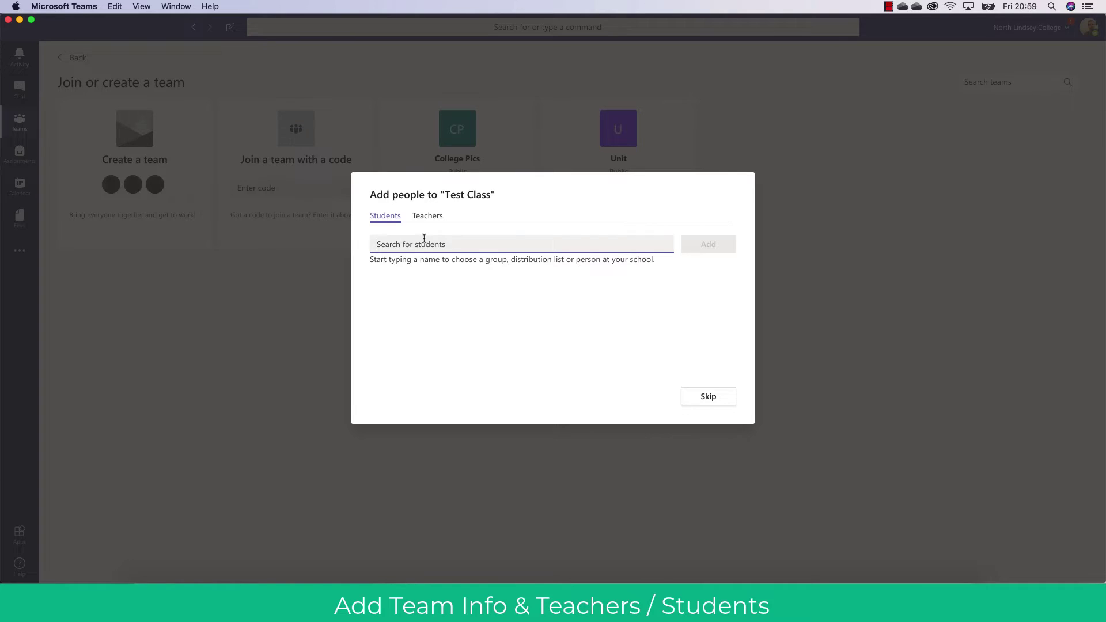
{"action": "type", "text": "mev"}
{"action": "left_click", "coordinate": [451, 274]}
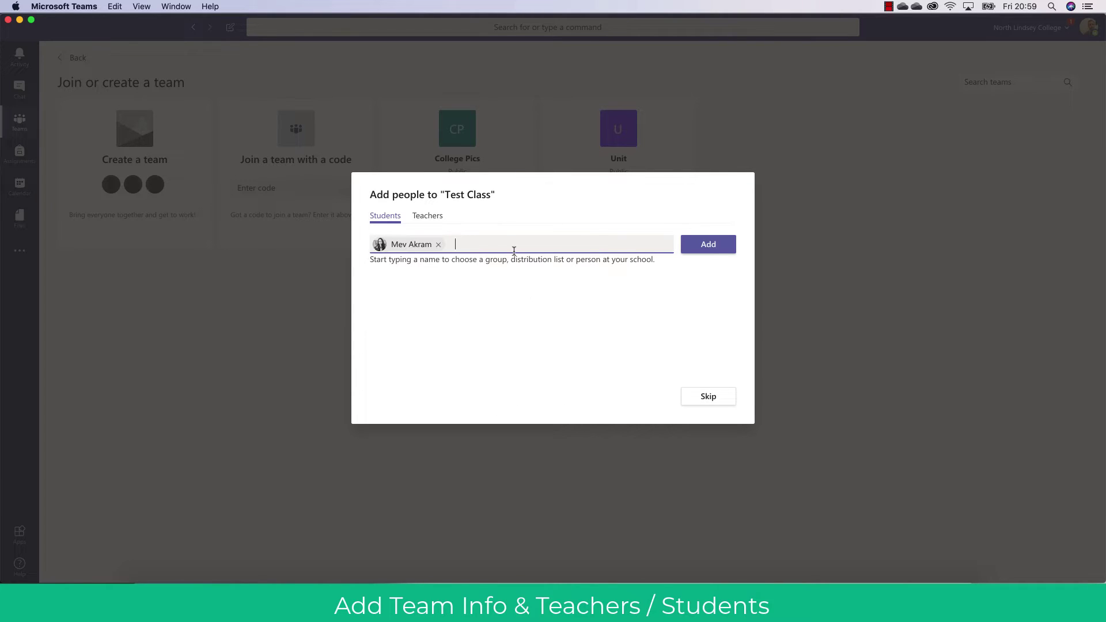
{"action": "type", "text": "joe"}
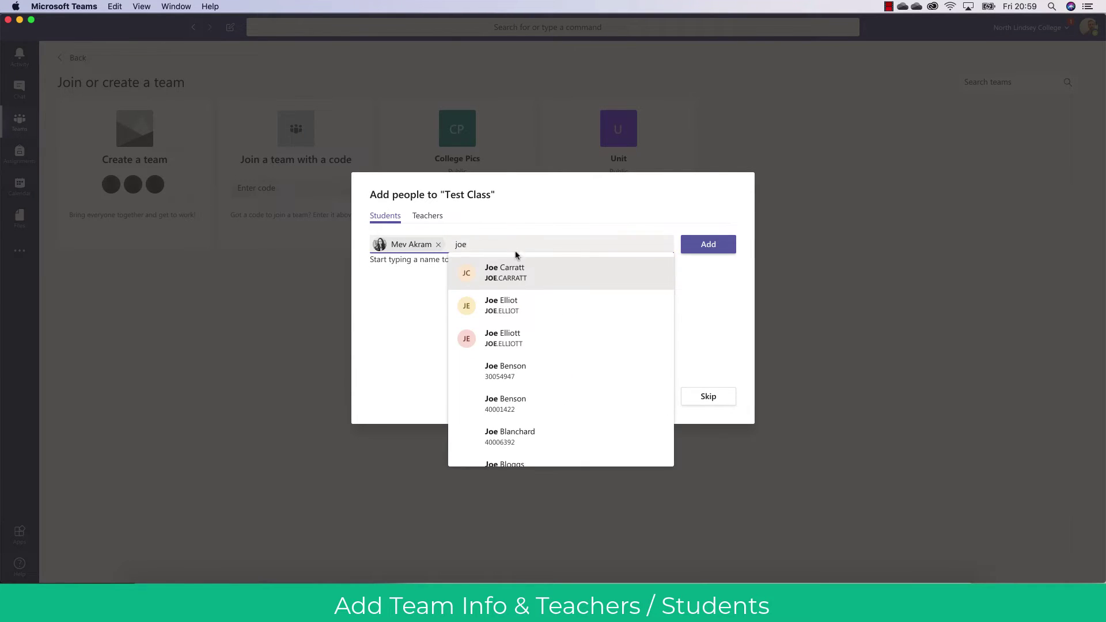
{"action": "left_click", "coordinate": [535, 263]}
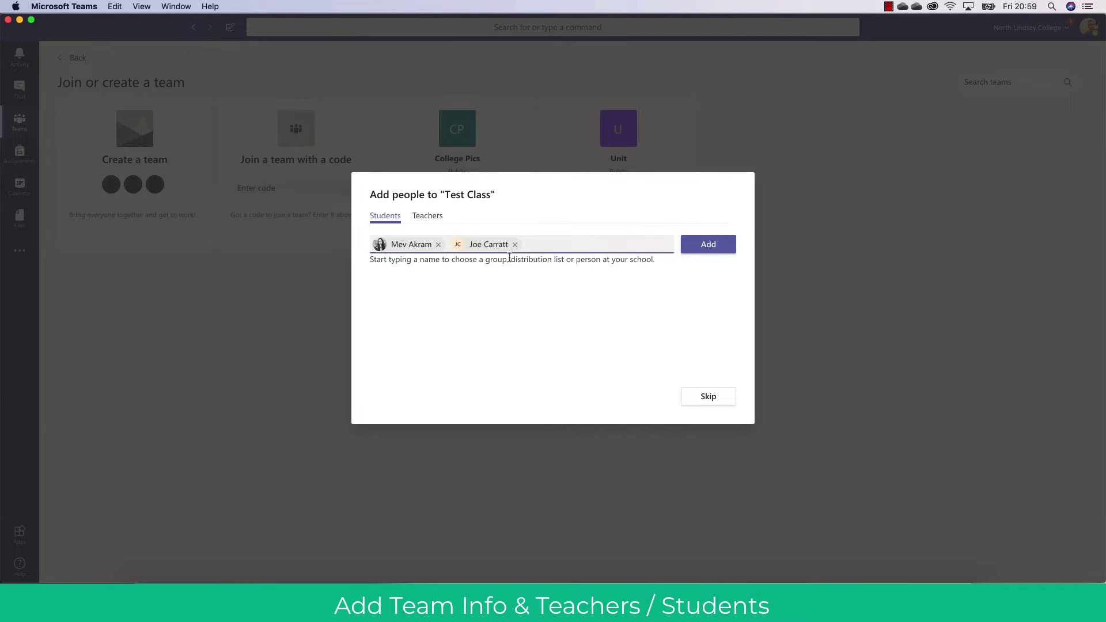
Step: Switch to adding teachers, then skip adding people and open the team
{"action": "left_click", "coordinate": [433, 221]}
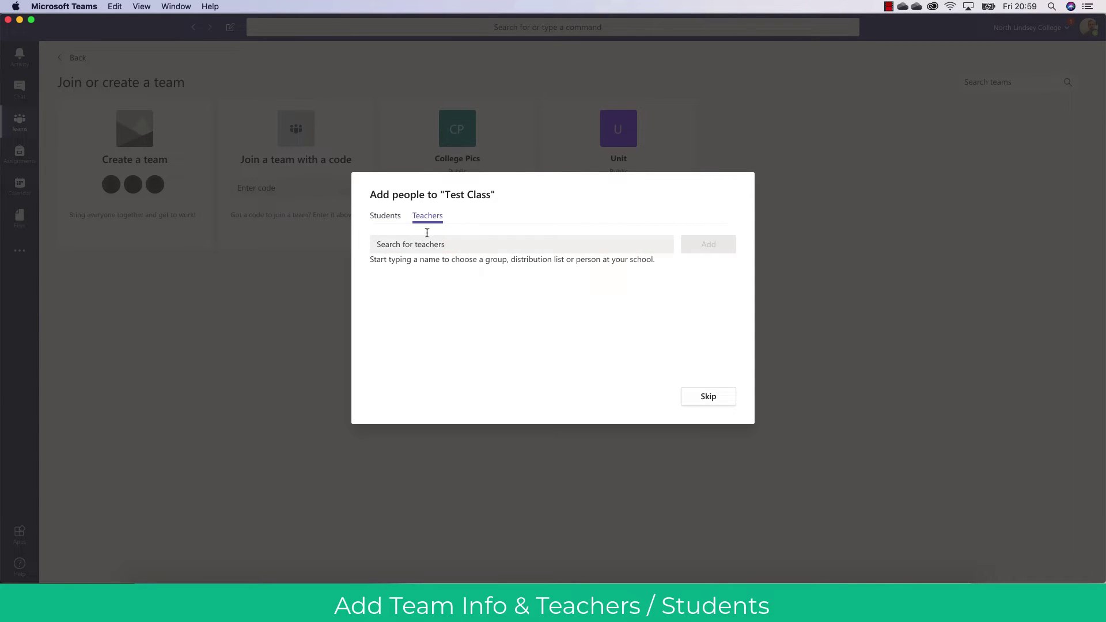
{"action": "left_click", "coordinate": [425, 239]}
{"action": "left_click", "coordinate": [703, 395]}
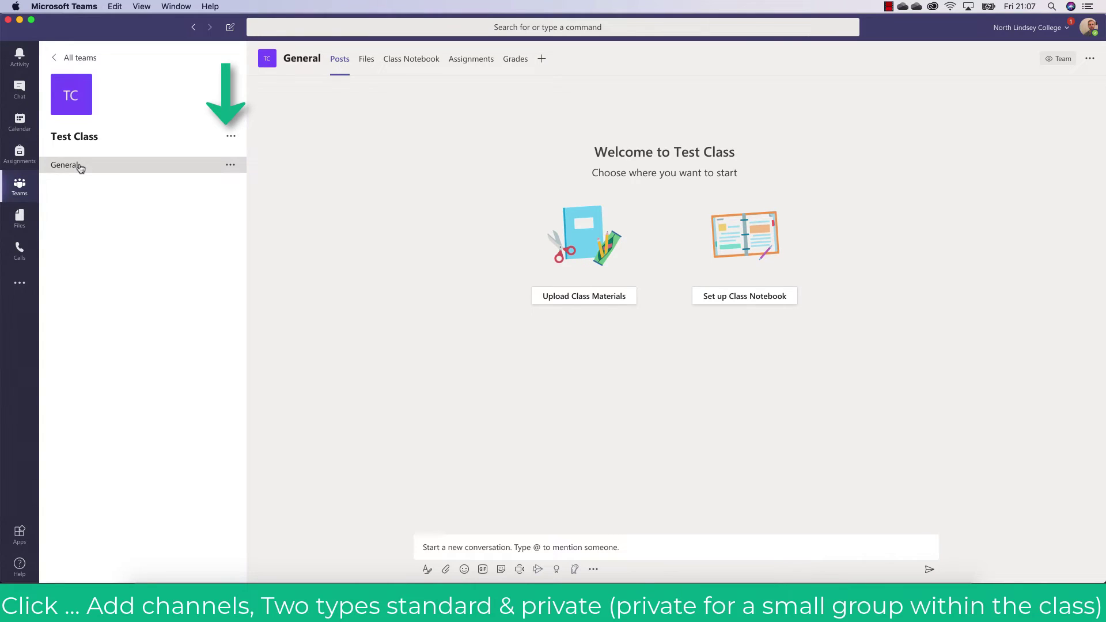
Step: Add a Standard-privacy channel named Revision to Test Class, then return to General
{"action": "left_click", "coordinate": [232, 139]}
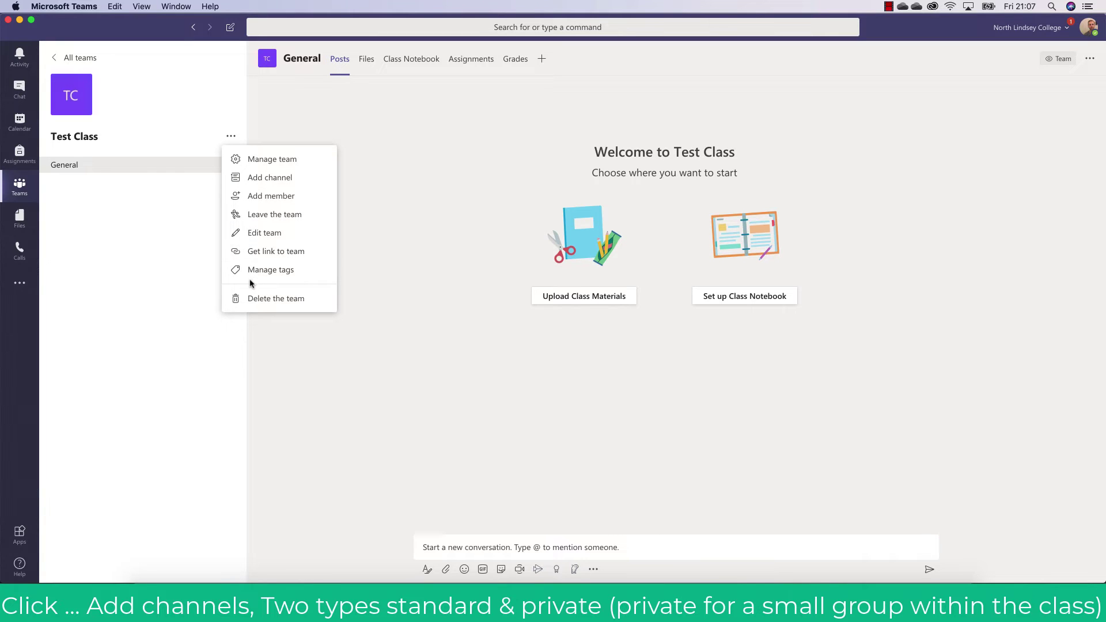
{"action": "left_click", "coordinate": [284, 178]}
{"action": "type", "text": "Revision"}
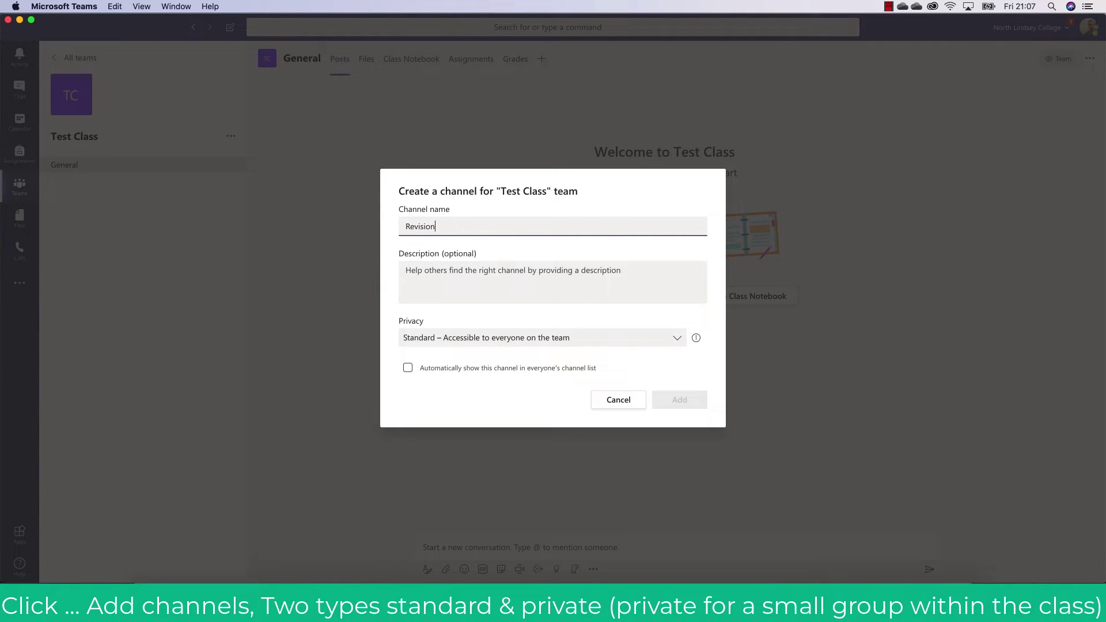
{"action": "left_click", "coordinate": [544, 342]}
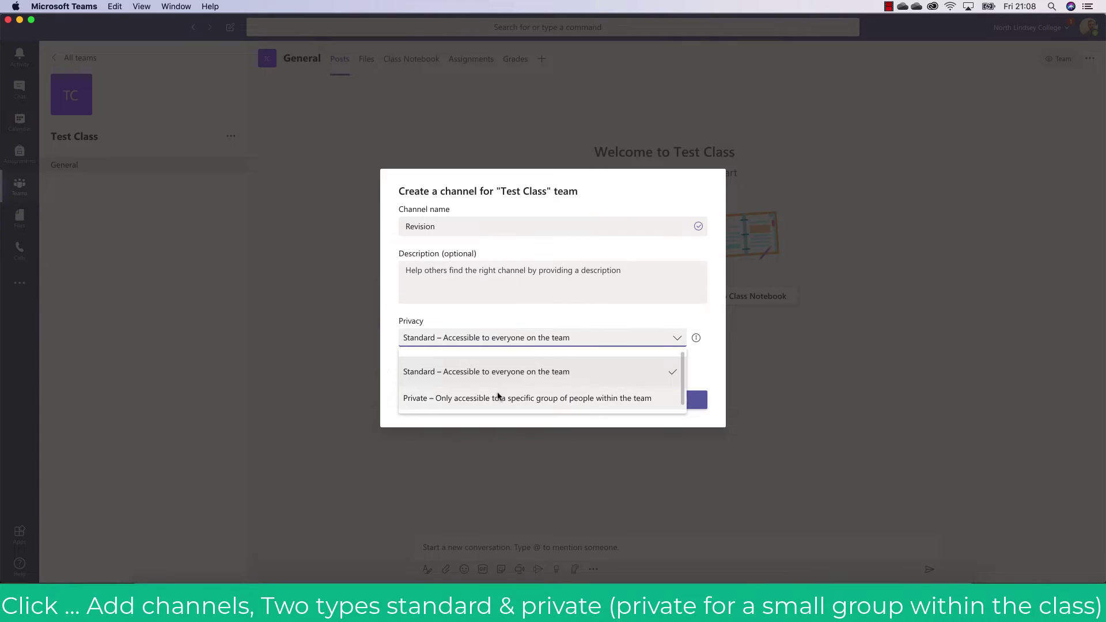
{"action": "left_click", "coordinate": [531, 320]}
{"action": "left_click", "coordinate": [679, 400]}
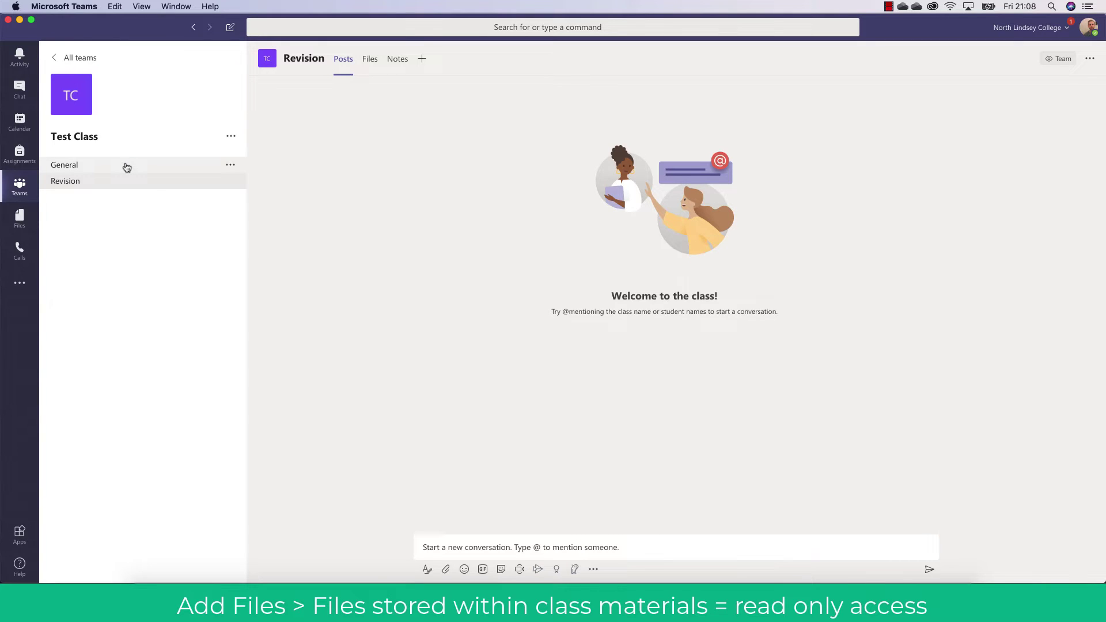
{"action": "left_click", "coordinate": [127, 167]}
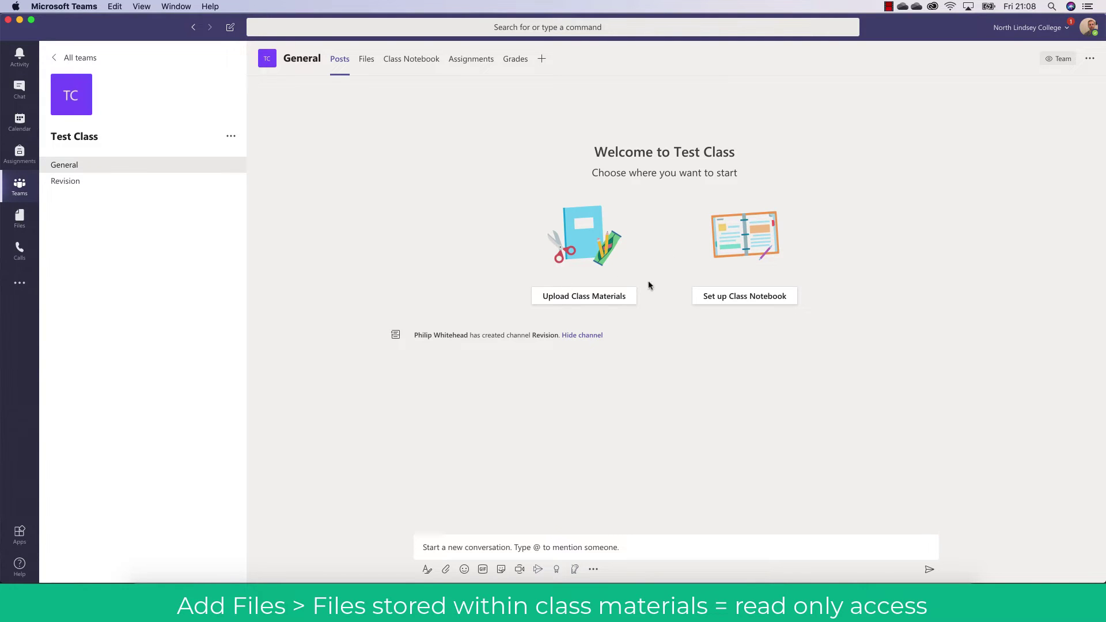
Step: Open the General channel's Class Materials folder, then go back up to the General files
{"action": "left_click", "coordinate": [576, 296]}
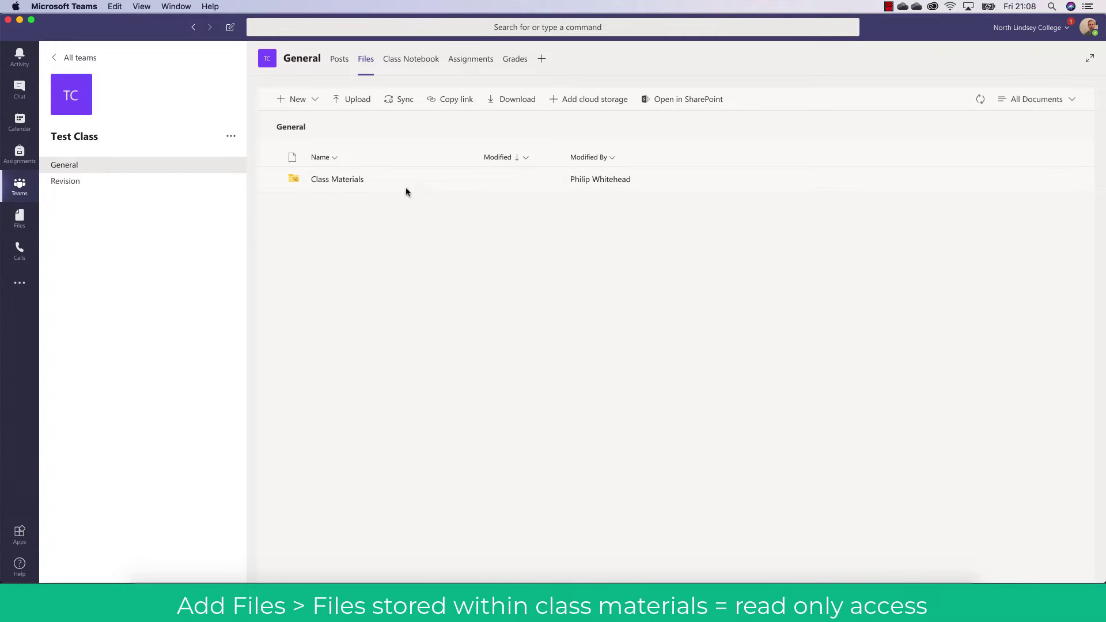
{"action": "left_click", "coordinate": [346, 181]}
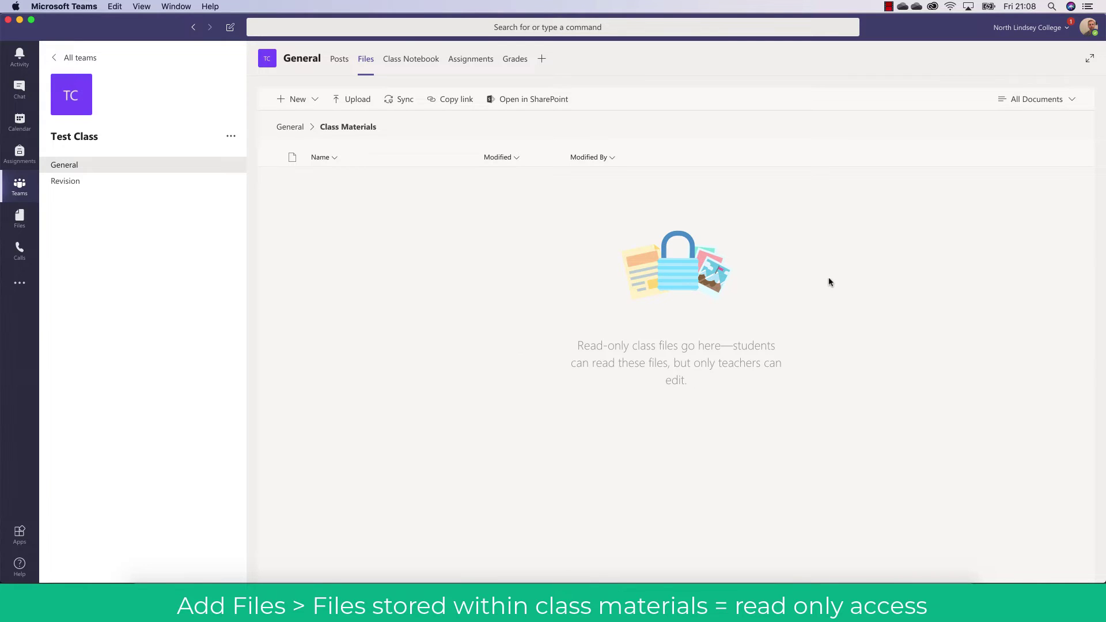
{"action": "left_click", "coordinate": [293, 127]}
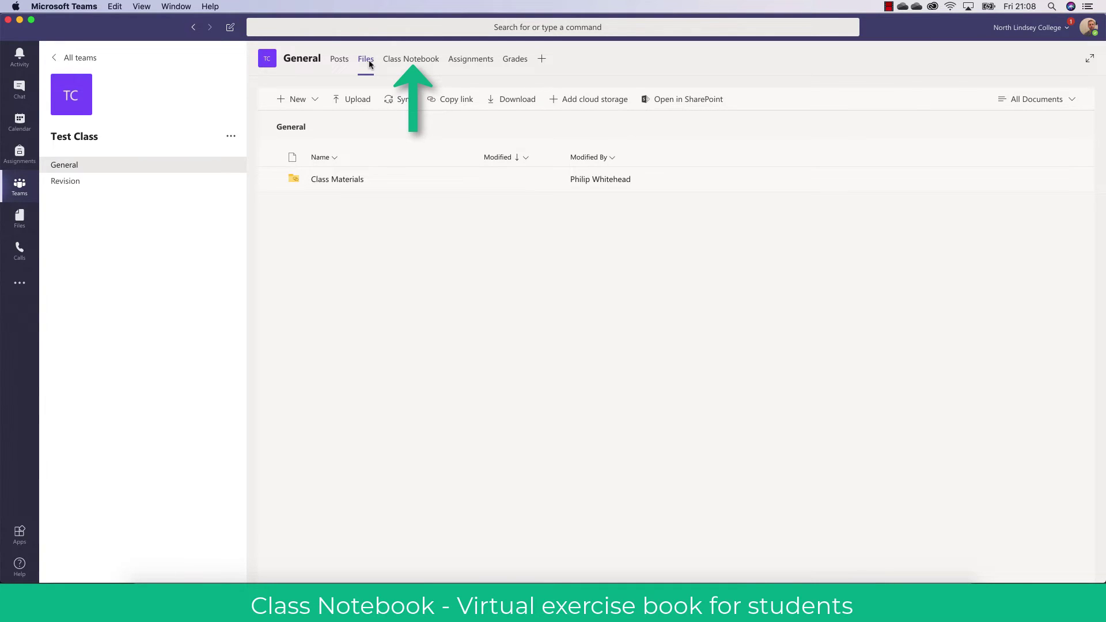
Step: View the Class Notebook, Assignments and Grades pages, then return to Posts
{"action": "left_click", "coordinate": [397, 63]}
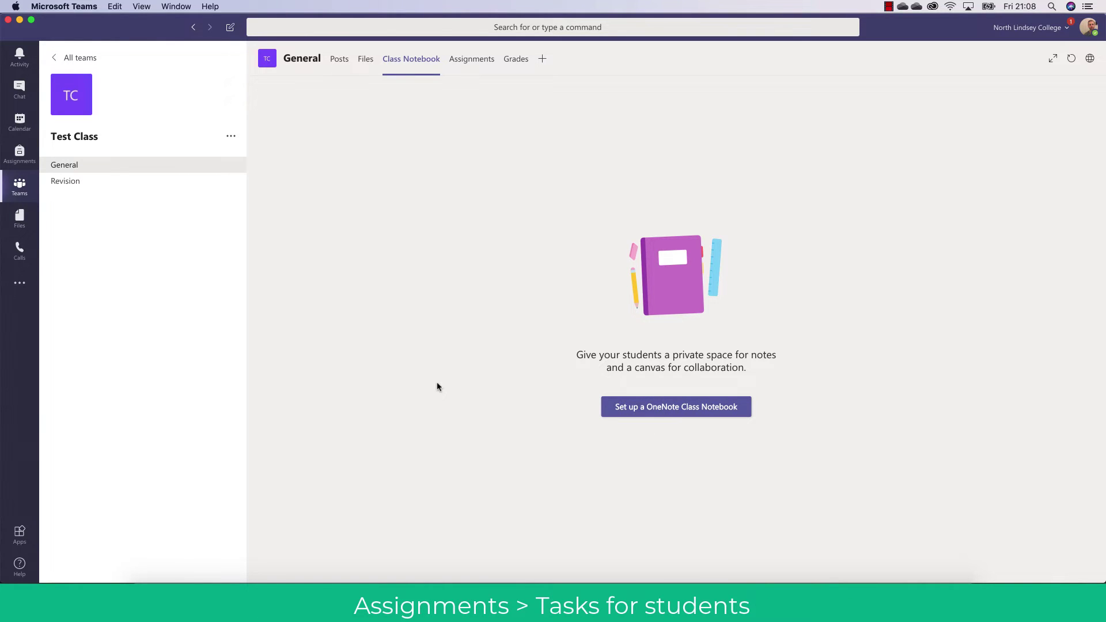
{"action": "left_click", "coordinate": [486, 63]}
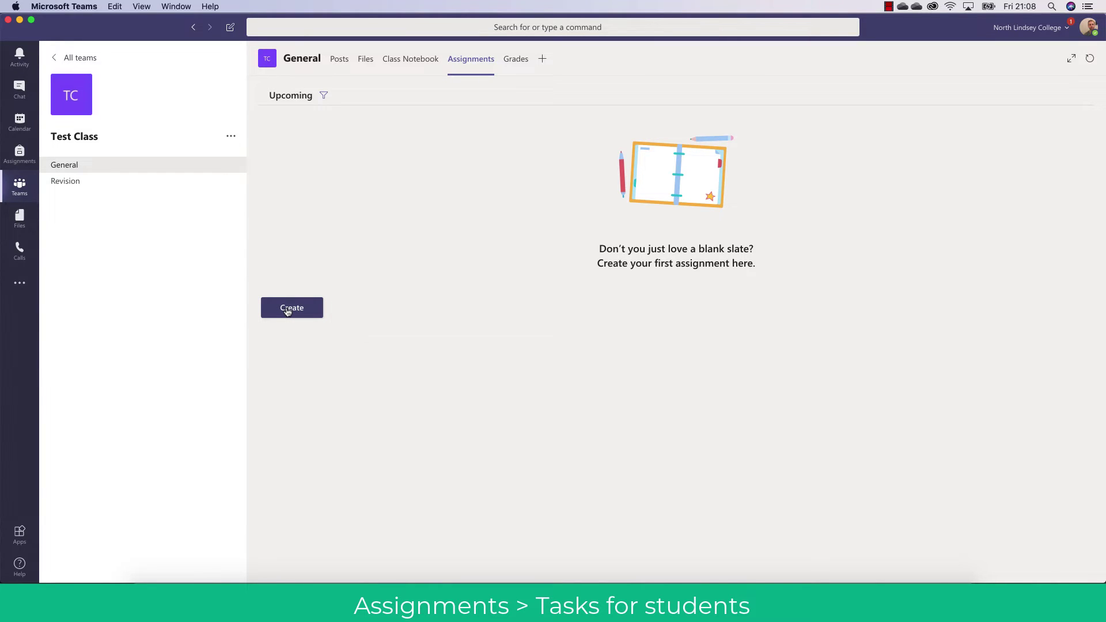
{"action": "left_click", "coordinate": [516, 60]}
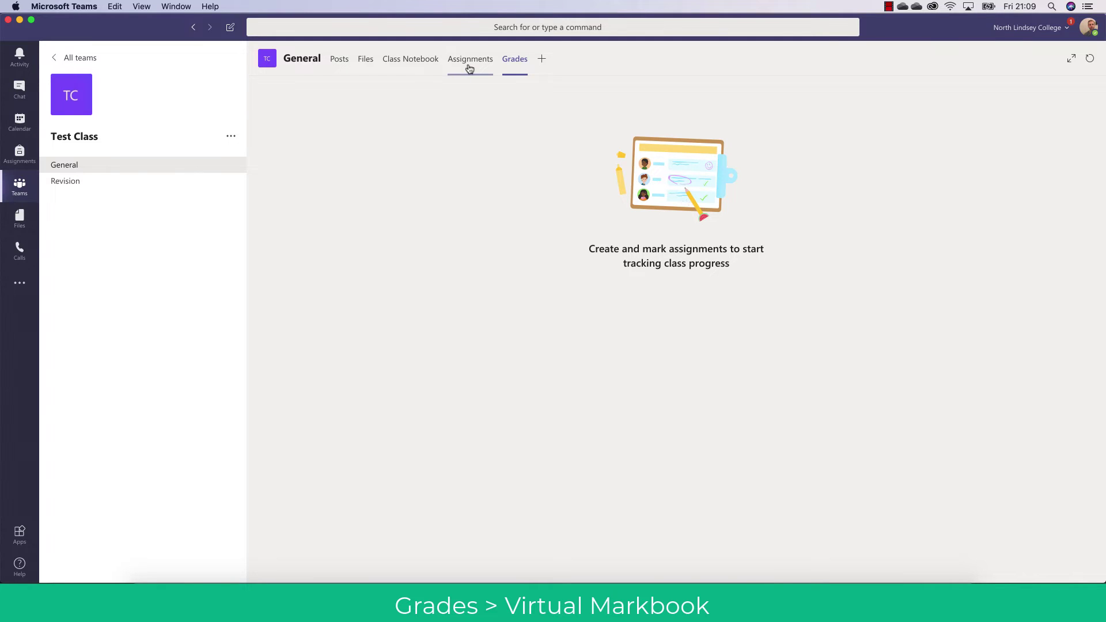
{"action": "left_click", "coordinate": [340, 59]}
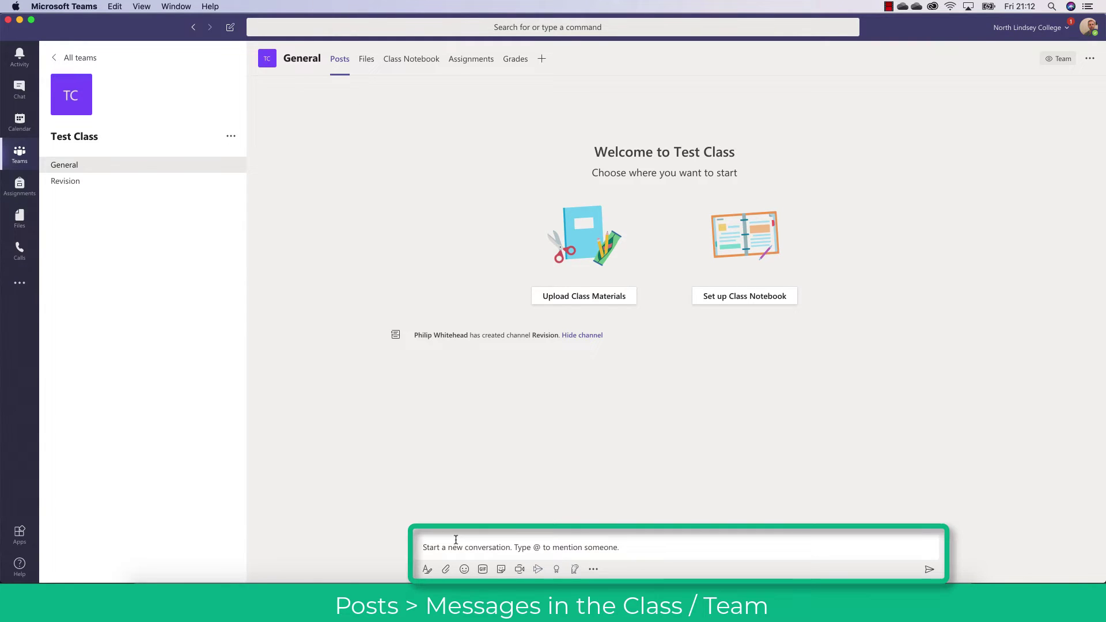
Step: Send 'Hello Class' as a new post in the Test Class General channel
{"action": "left_click", "coordinate": [456, 540]}
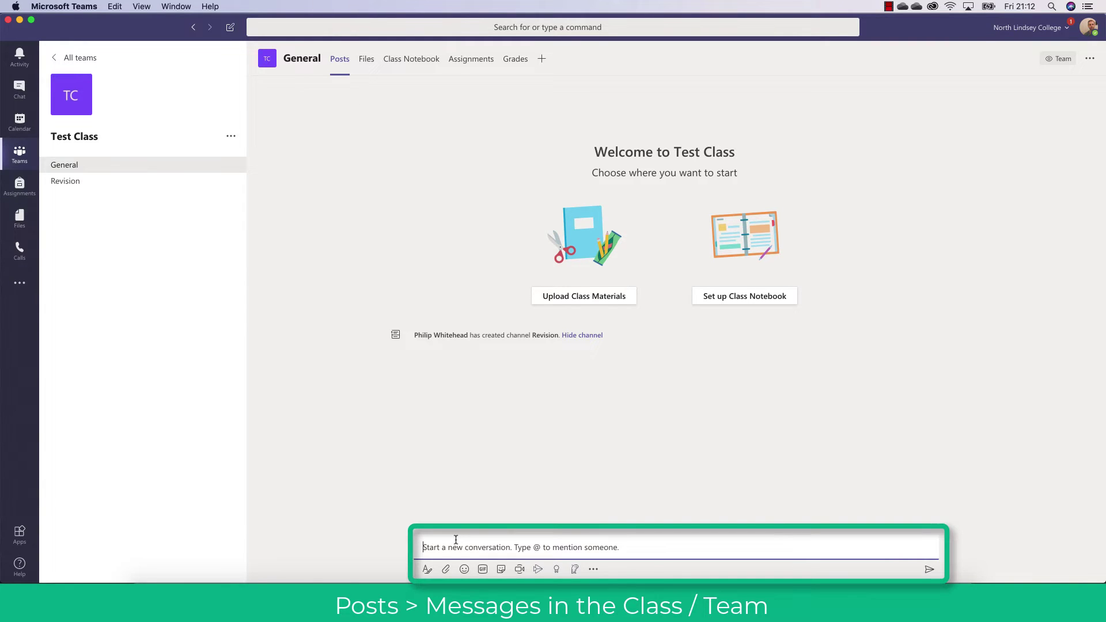
{"action": "type", "text": "Hello Class"}
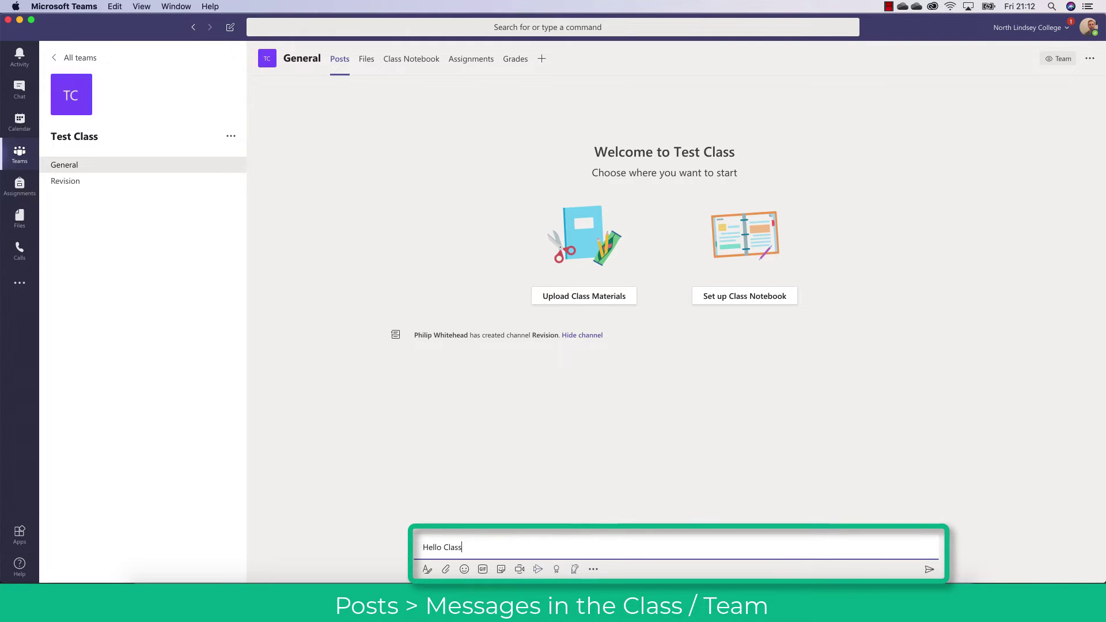
{"action": "key", "text": "Return"}
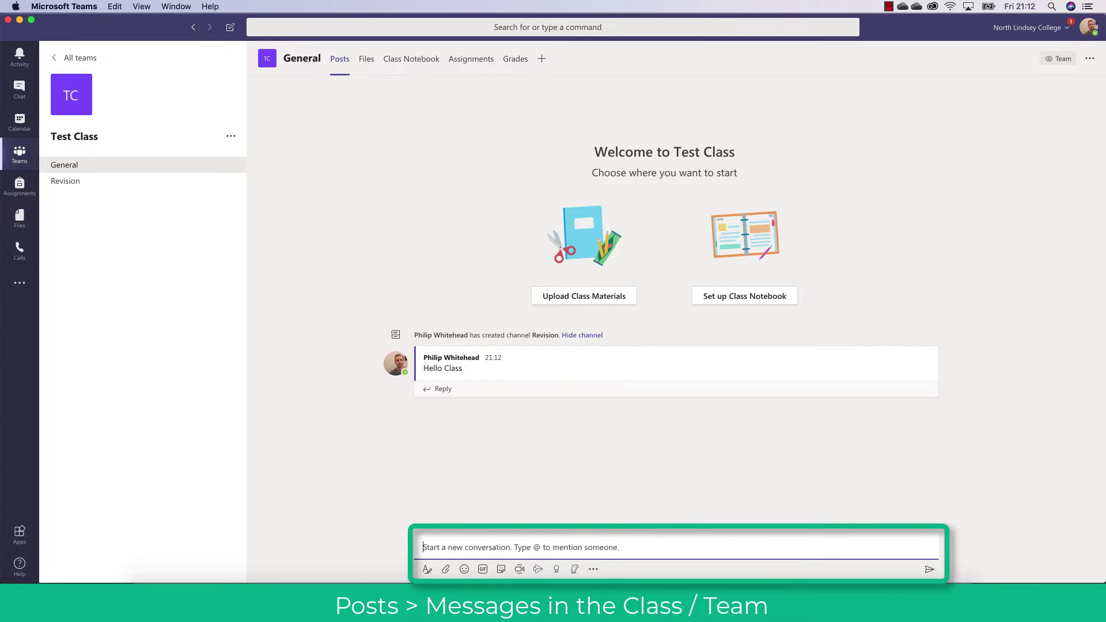
{"action": "mouse_move", "coordinate": [506, 355]}
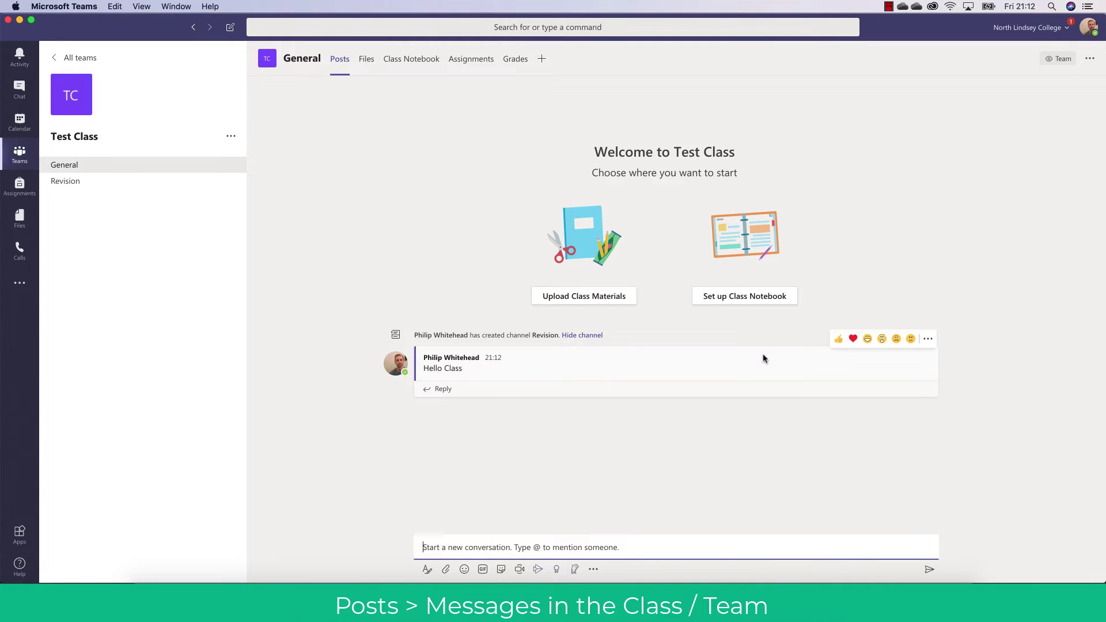
{"action": "left_click", "coordinate": [928, 340]}
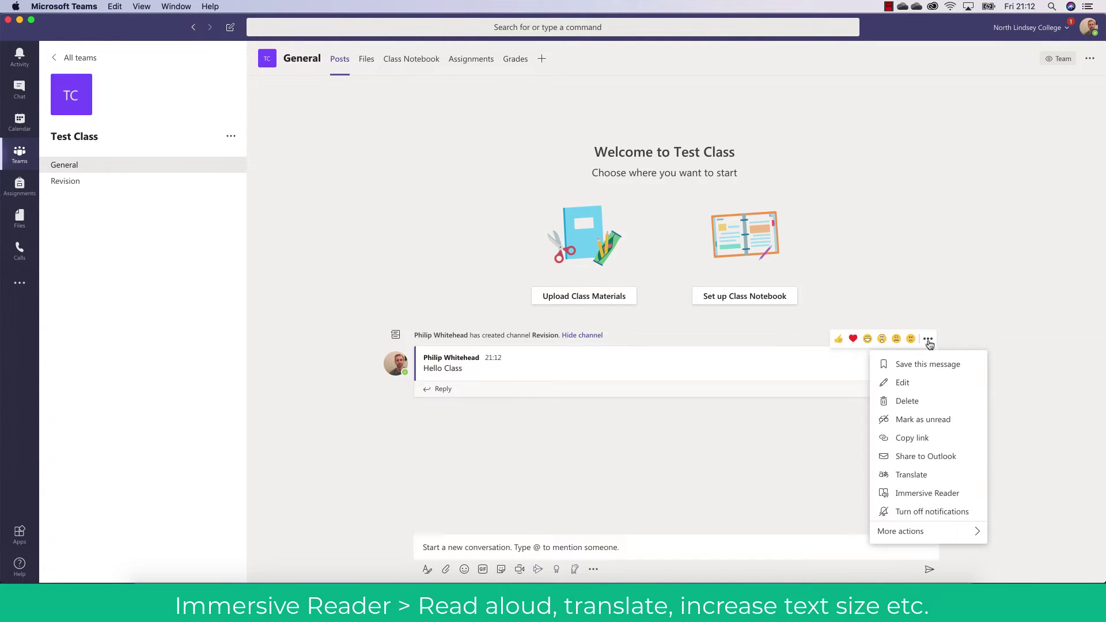
{"action": "left_click", "coordinate": [925, 495]}
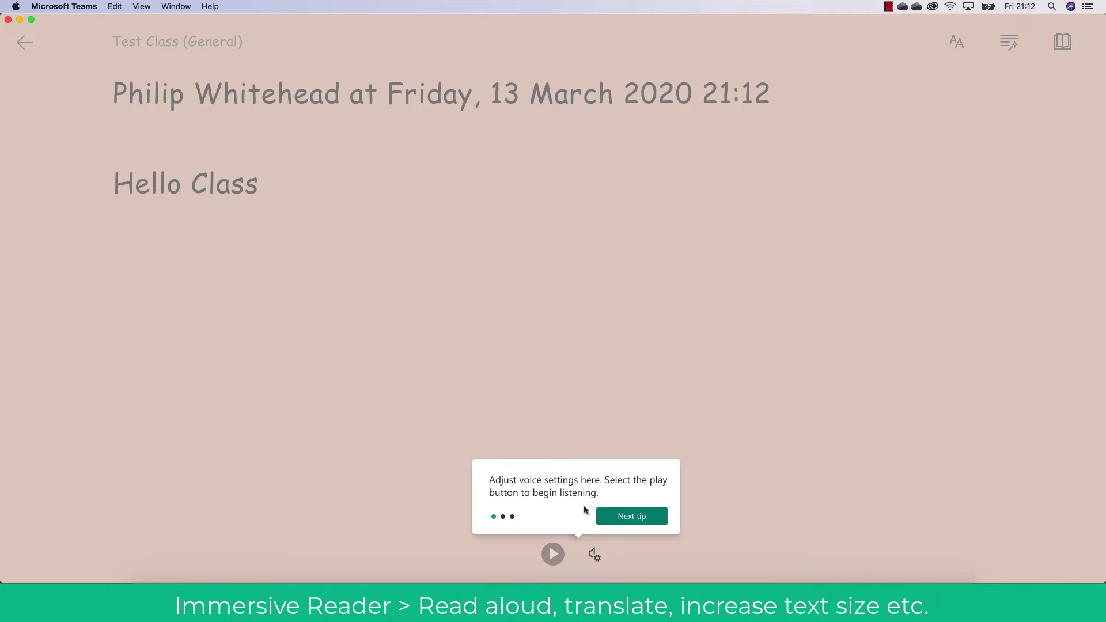
{"action": "left_click", "coordinate": [616, 523]}
{"action": "left_click", "coordinate": [1009, 110]}
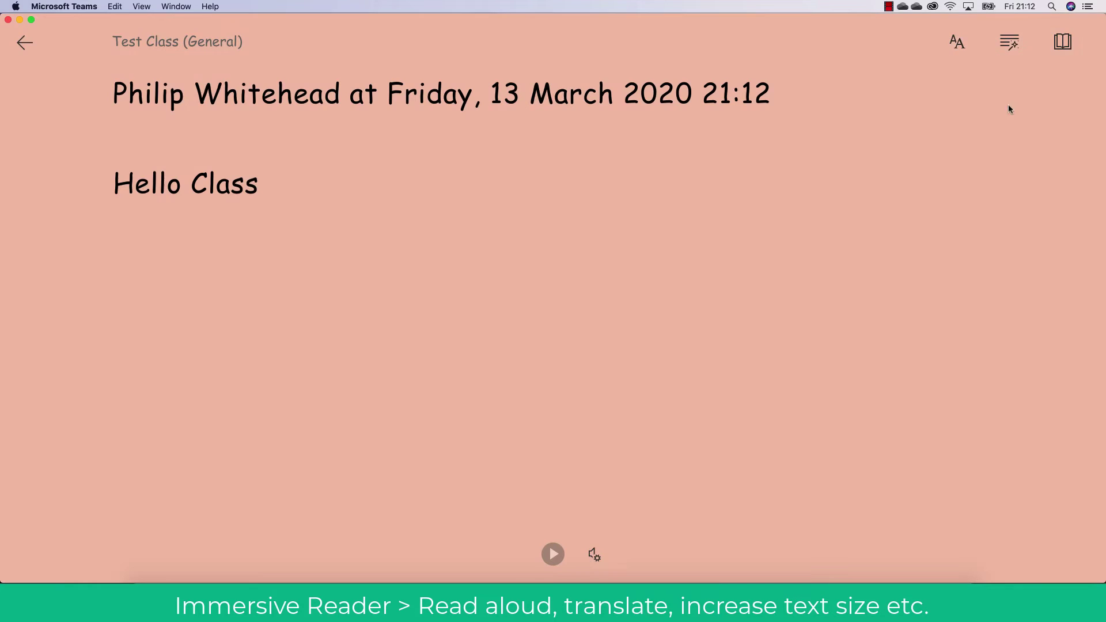
{"action": "left_click", "coordinate": [19, 46]}
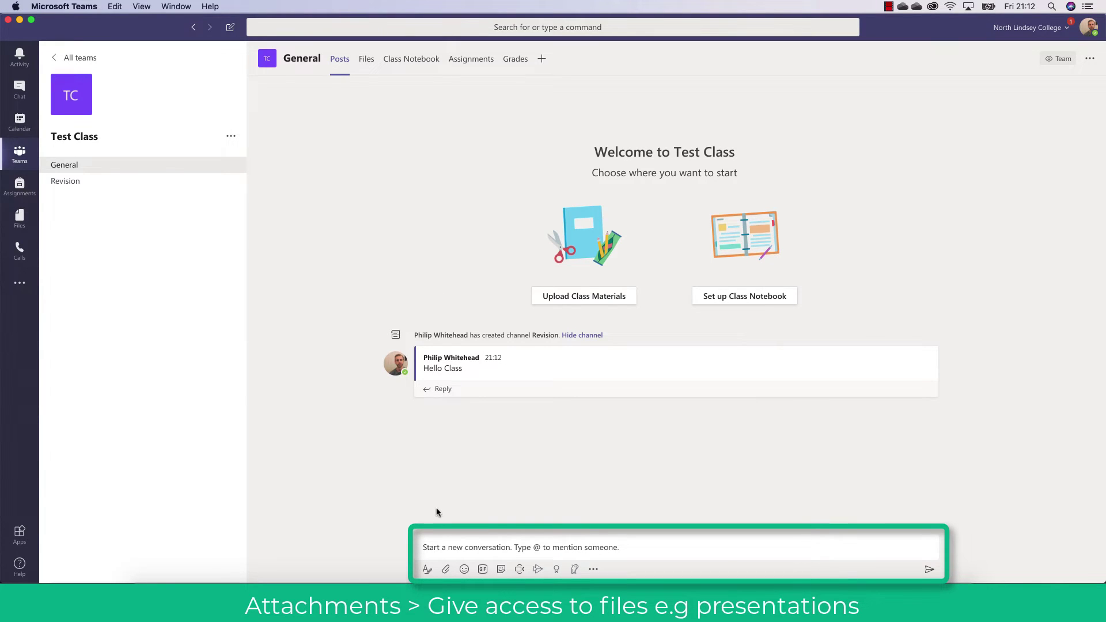
Step: Attach 2020 ESafety Session Students.pptx from OneDrive, uploading a copy into Class Materials
{"action": "left_click", "coordinate": [445, 571]}
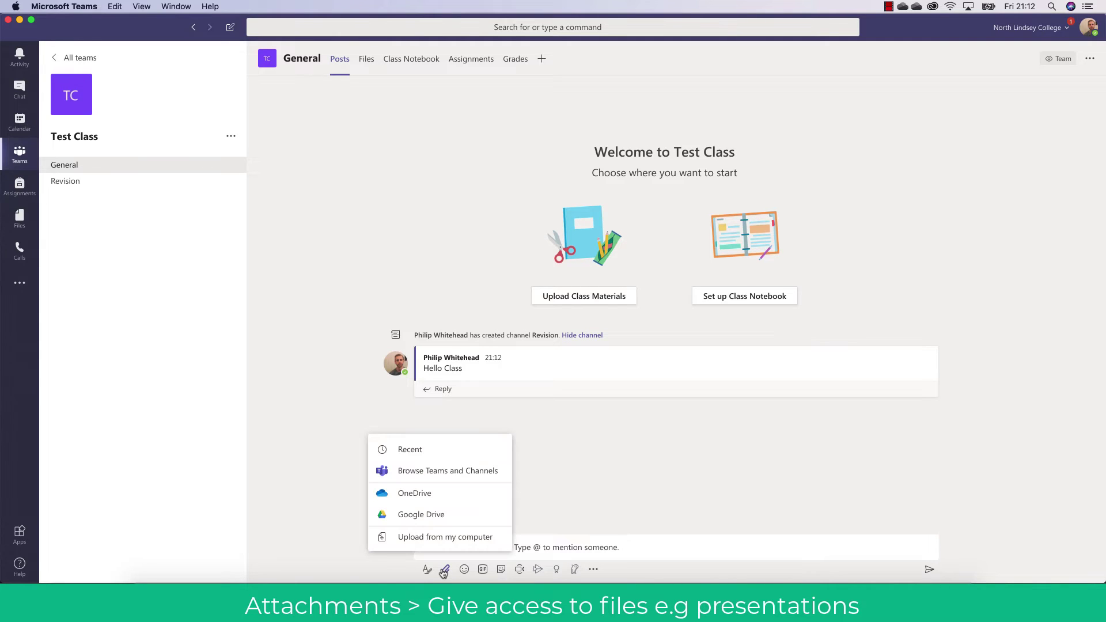
{"action": "left_click", "coordinate": [456, 498]}
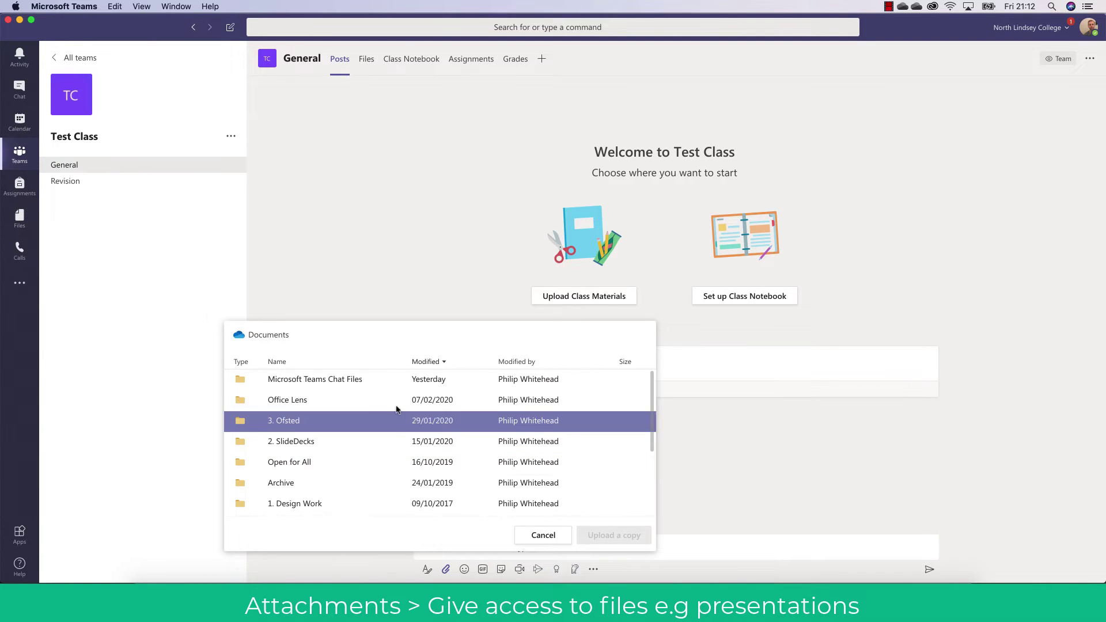
{"action": "scroll", "coordinate": [342, 461], "scroll_direction": "down", "scroll_amount": 5}
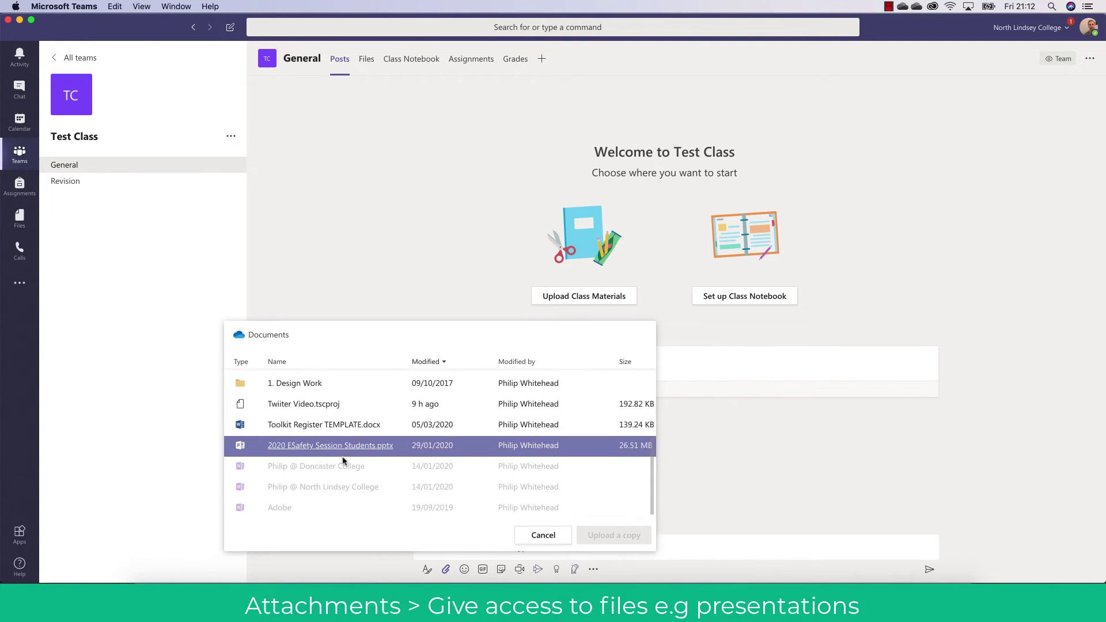
{"action": "left_click", "coordinate": [340, 446]}
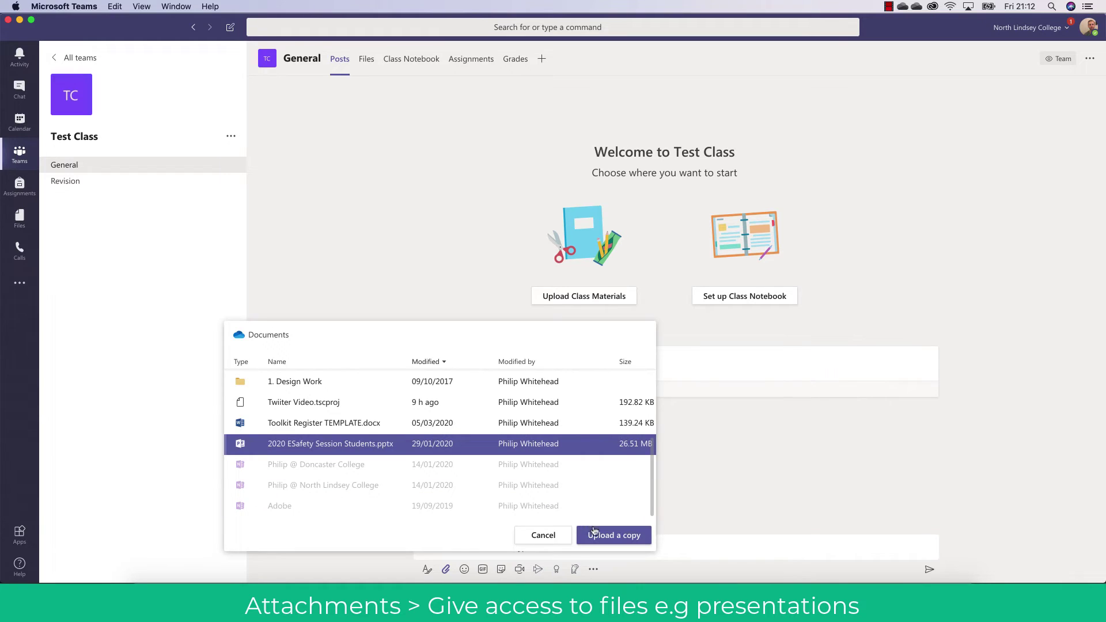
{"action": "left_click", "coordinate": [611, 535]}
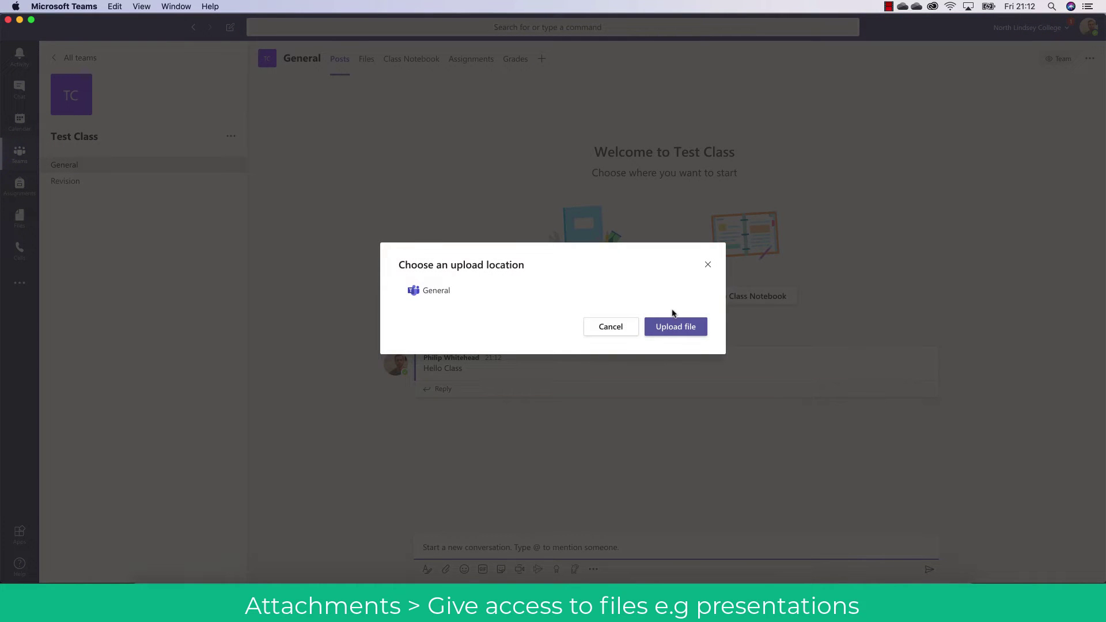
{"action": "left_click", "coordinate": [459, 254]}
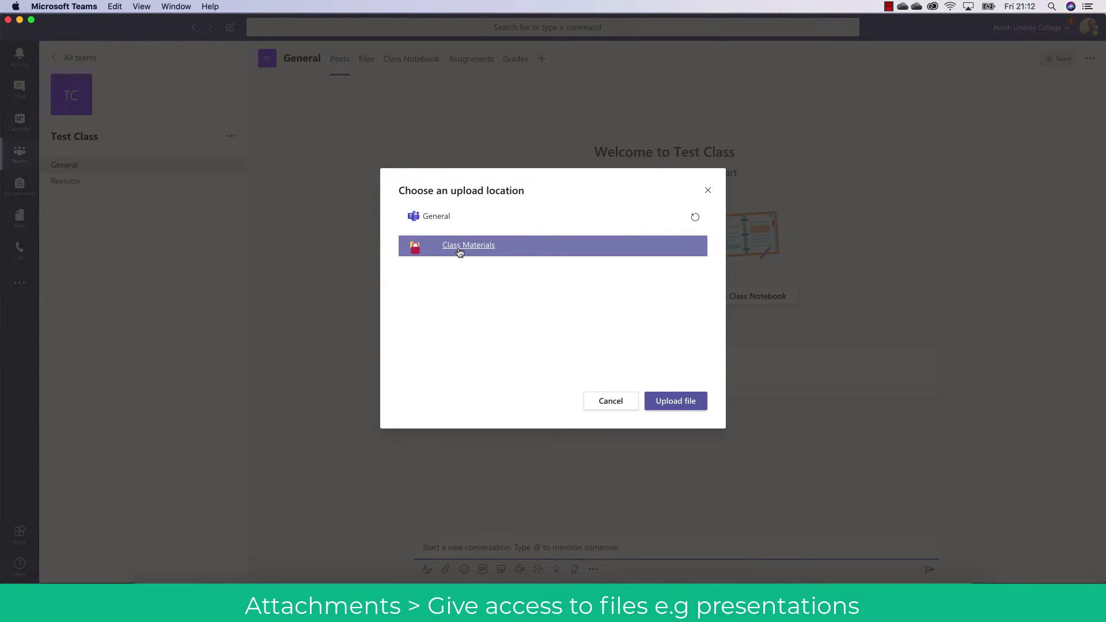
{"action": "left_click", "coordinate": [459, 249]}
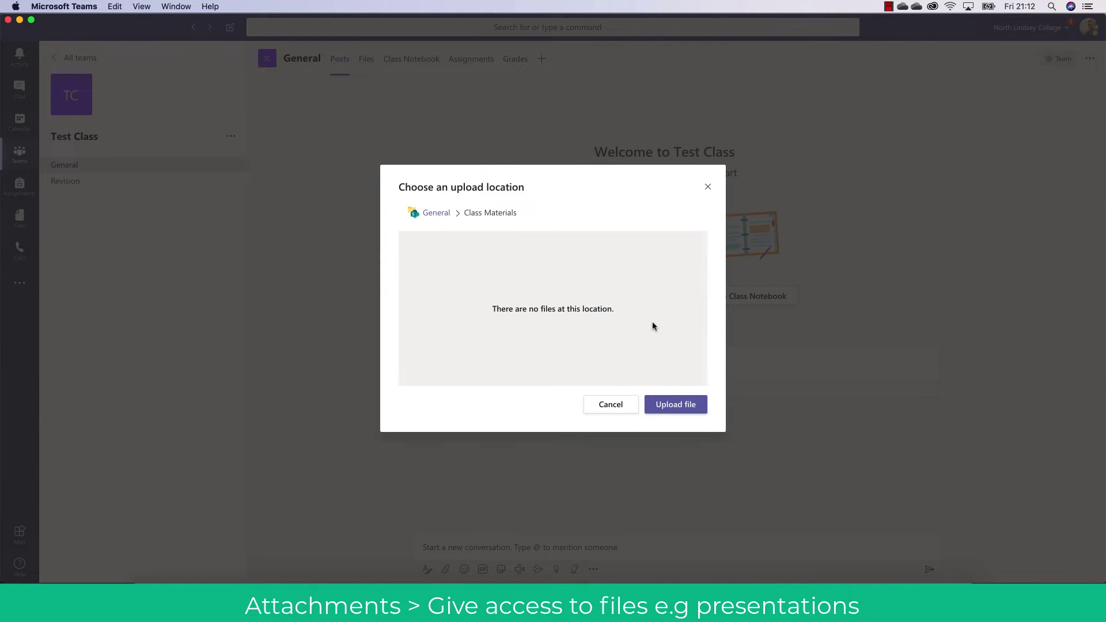
{"action": "left_click", "coordinate": [671, 402]}
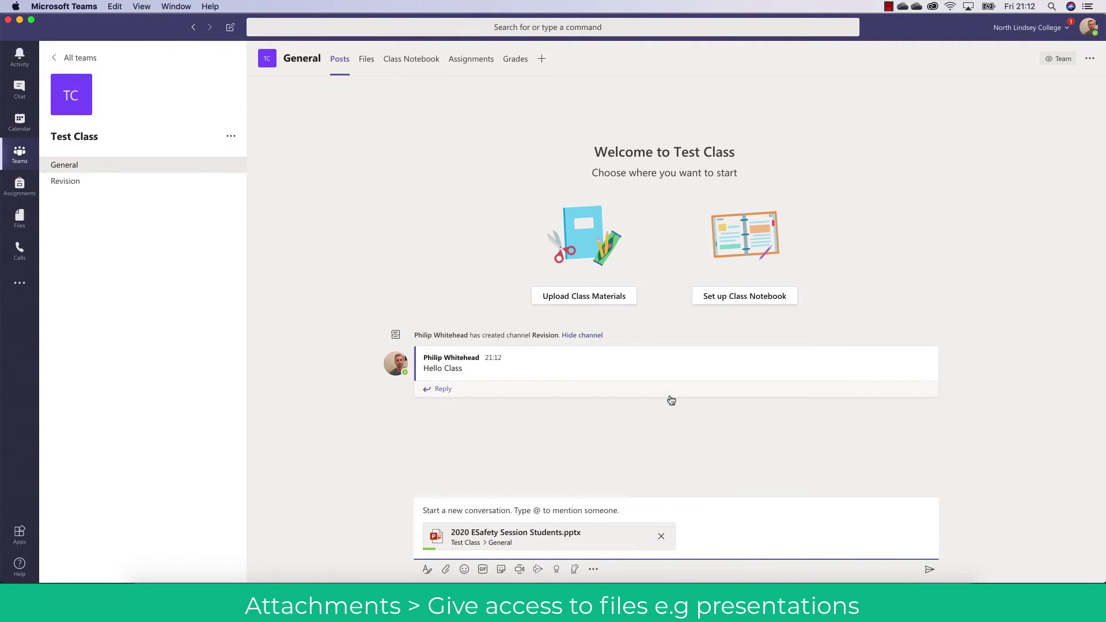